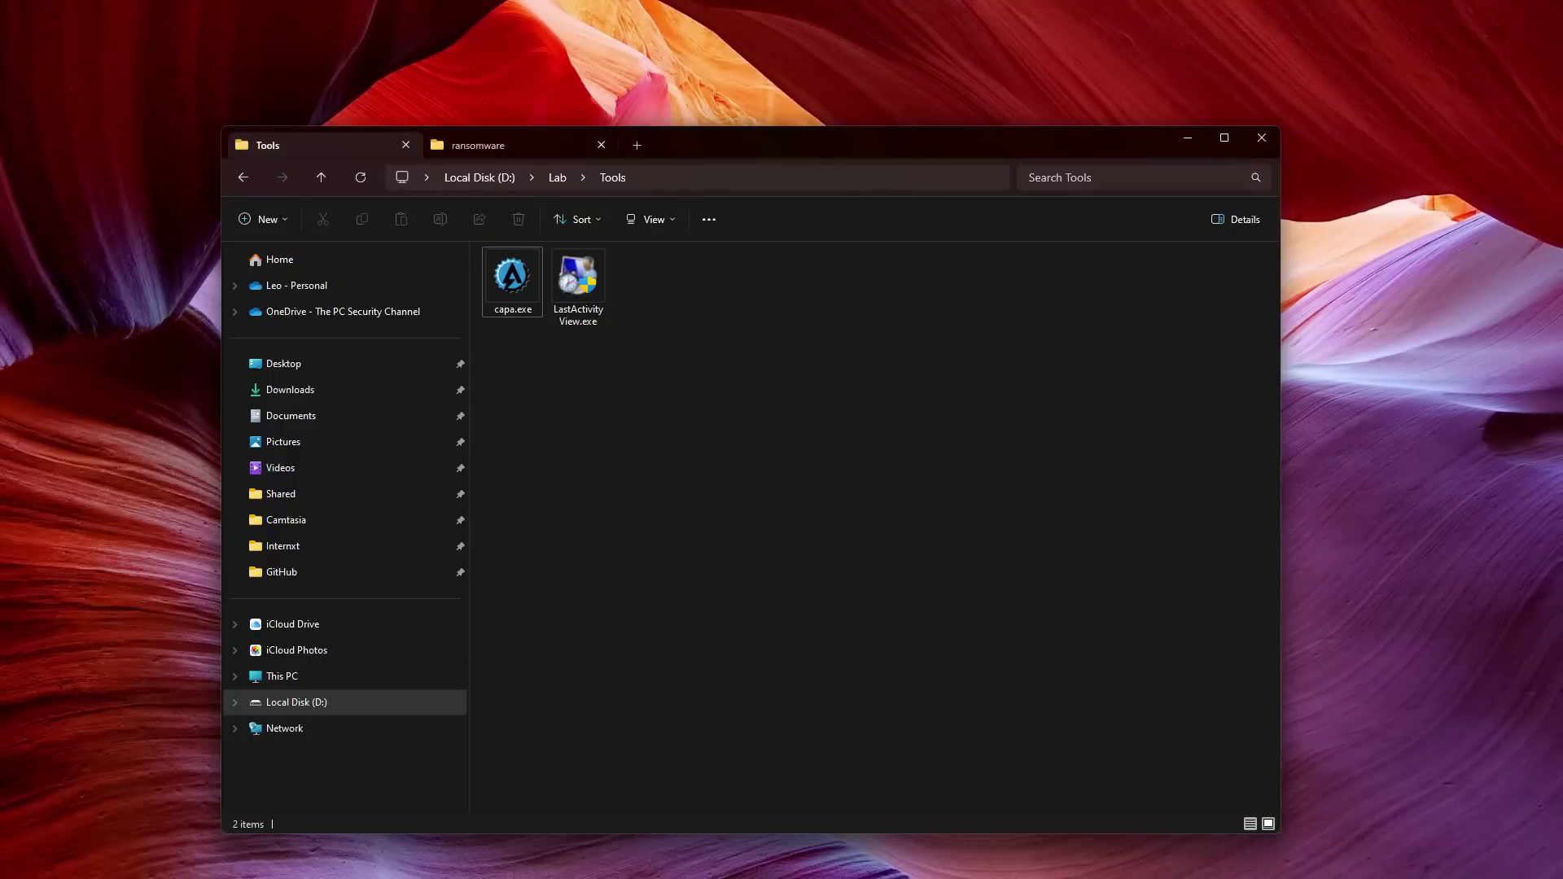
Launch LastActivityView and scroll through its activity list.
double_click(601, 317)
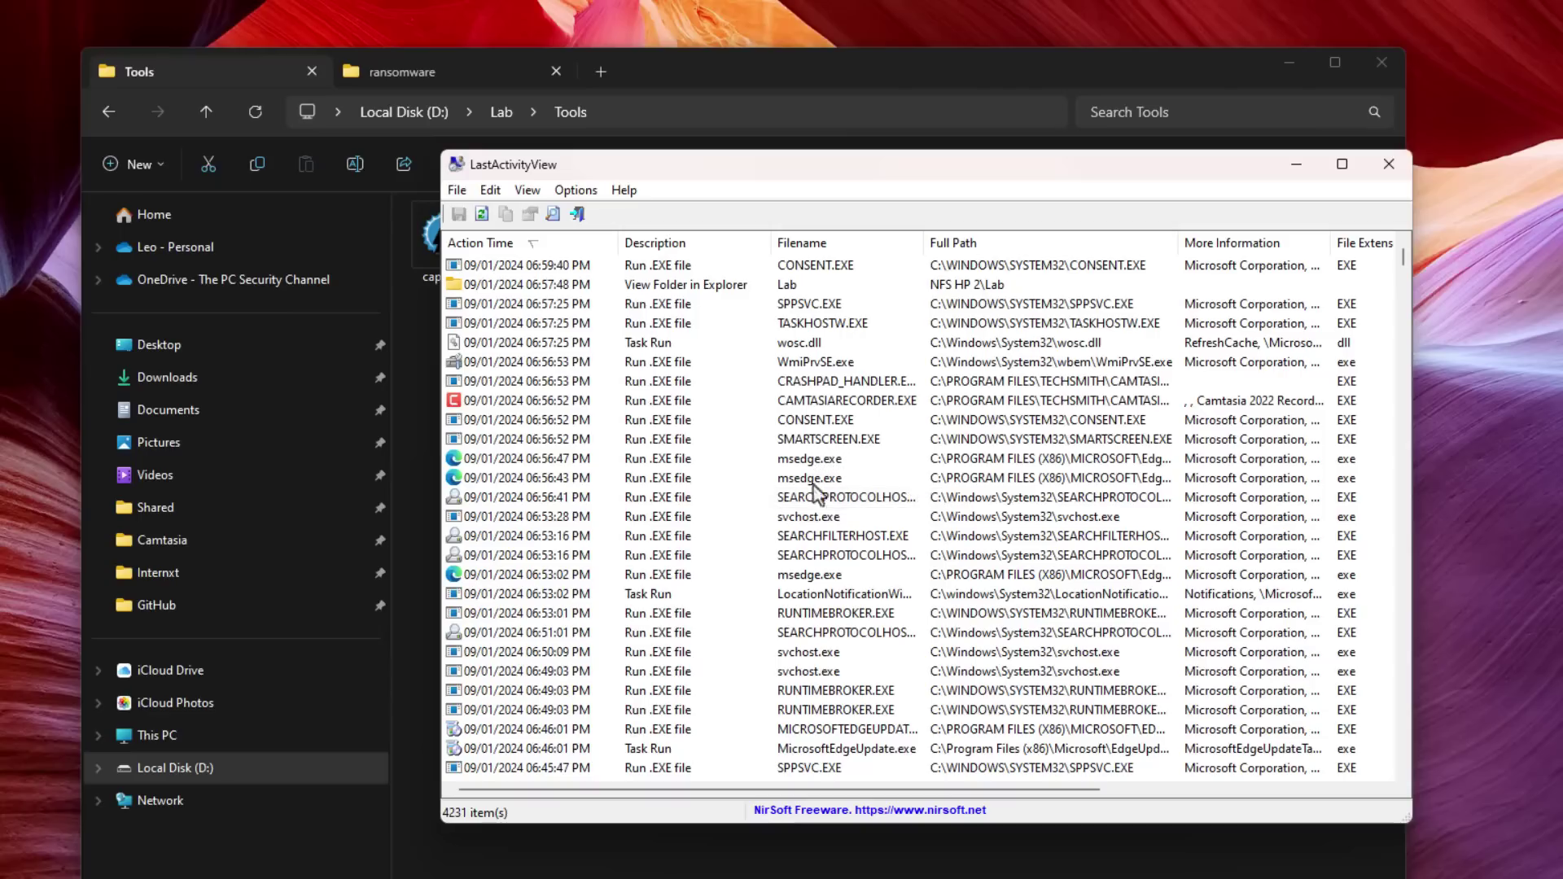
scroll(819, 486, down, 2)
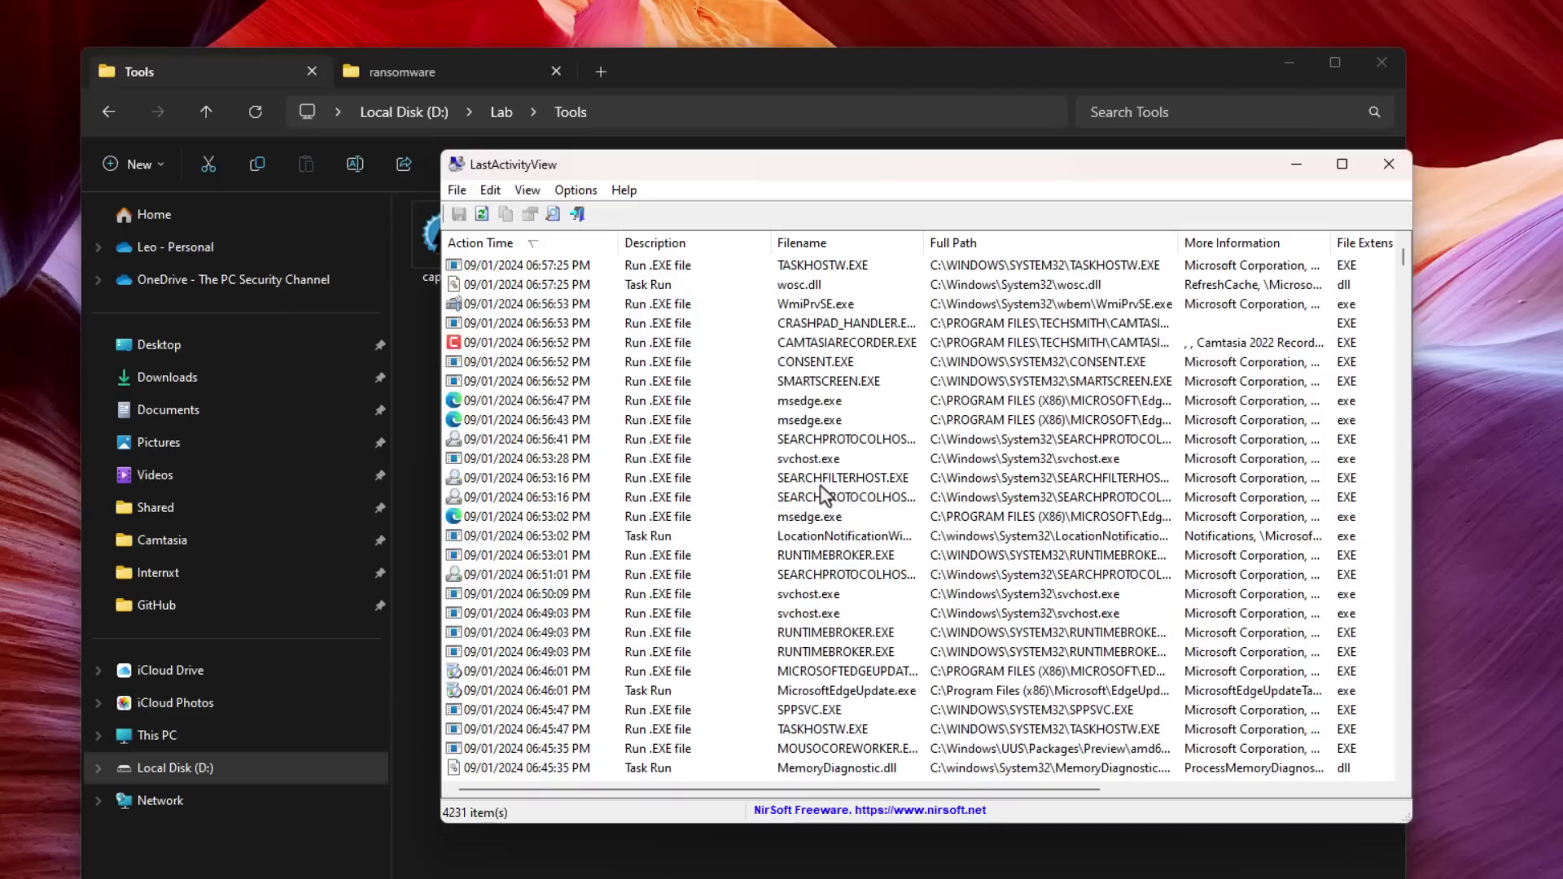
scroll(819, 485, up, 2)
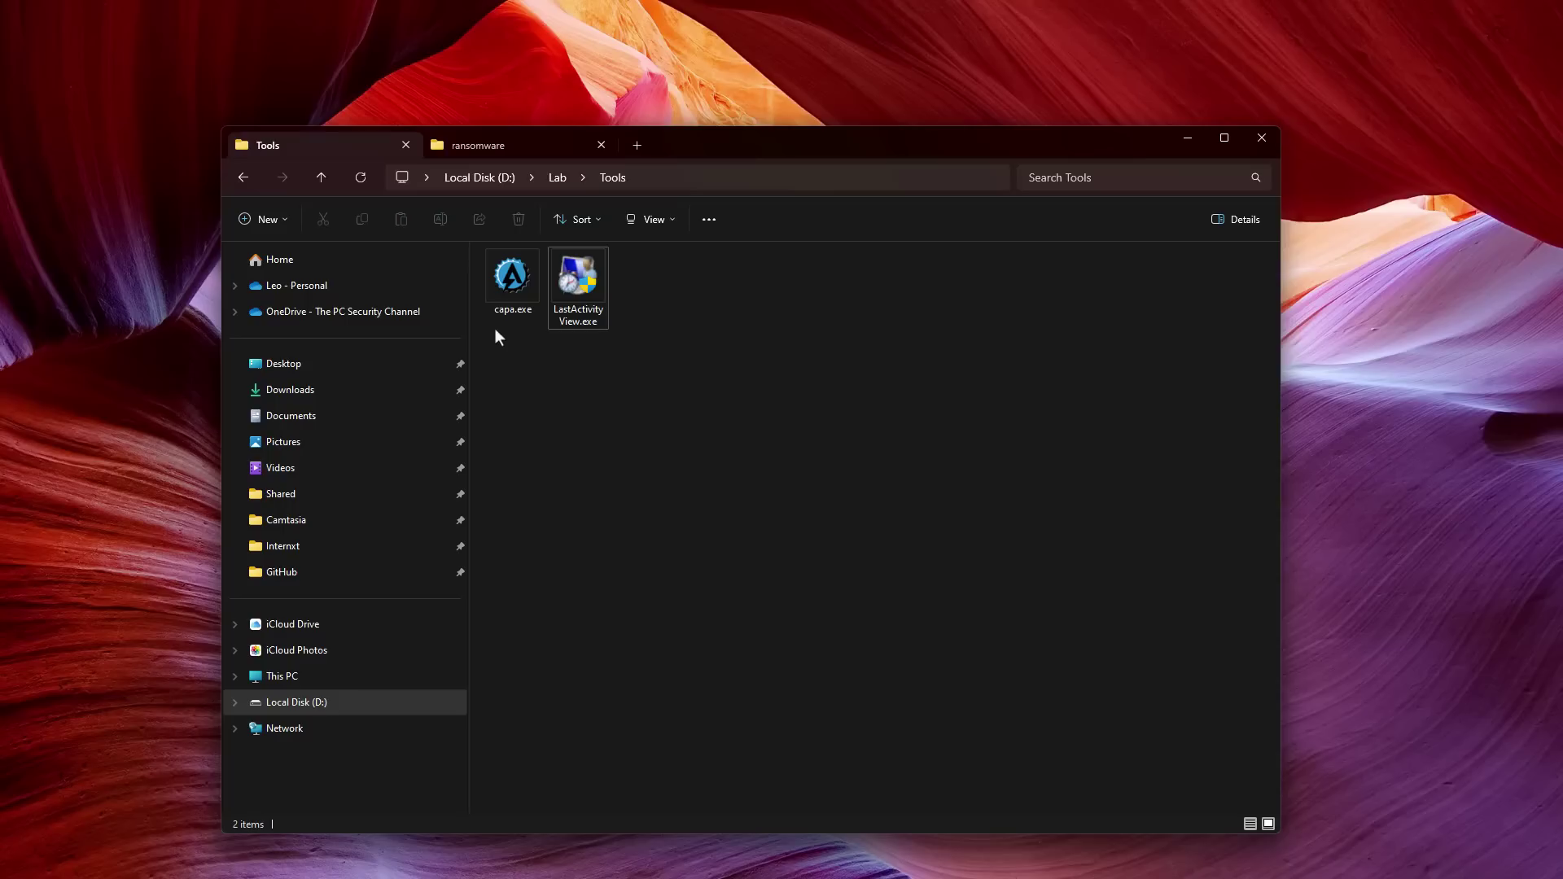
Open a terminal in the Tools folder and move it into full view.
right_click(504, 369)
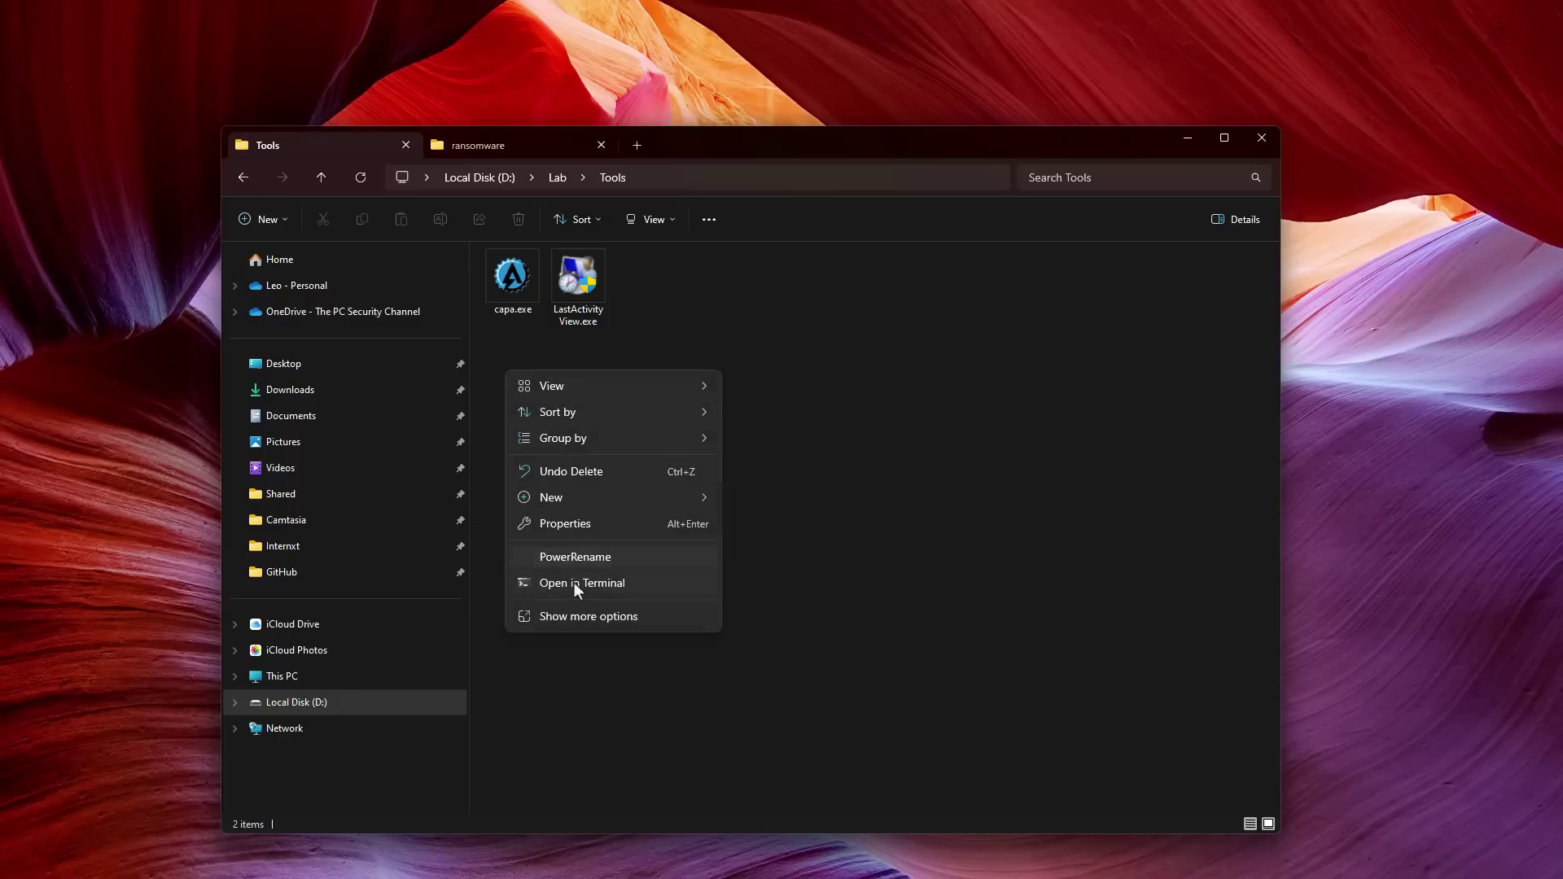
click(574, 583)
drag(163, 4, 685, 176)
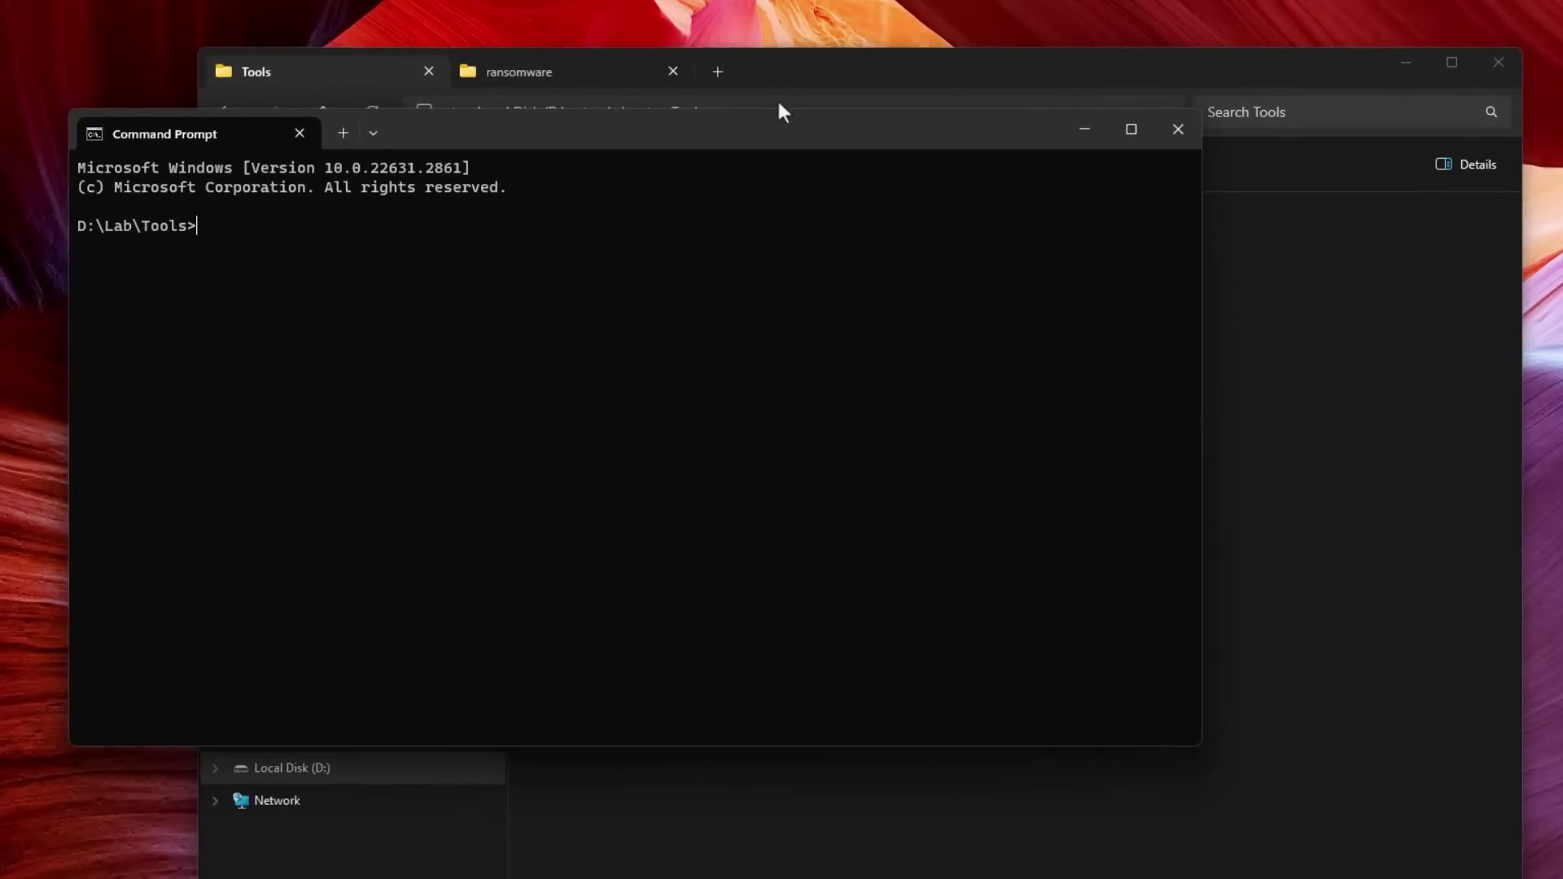
Run capa.exe on the ransomware folder's Conti.ransom sample.
text(capa.exe ")
click(565, 71)
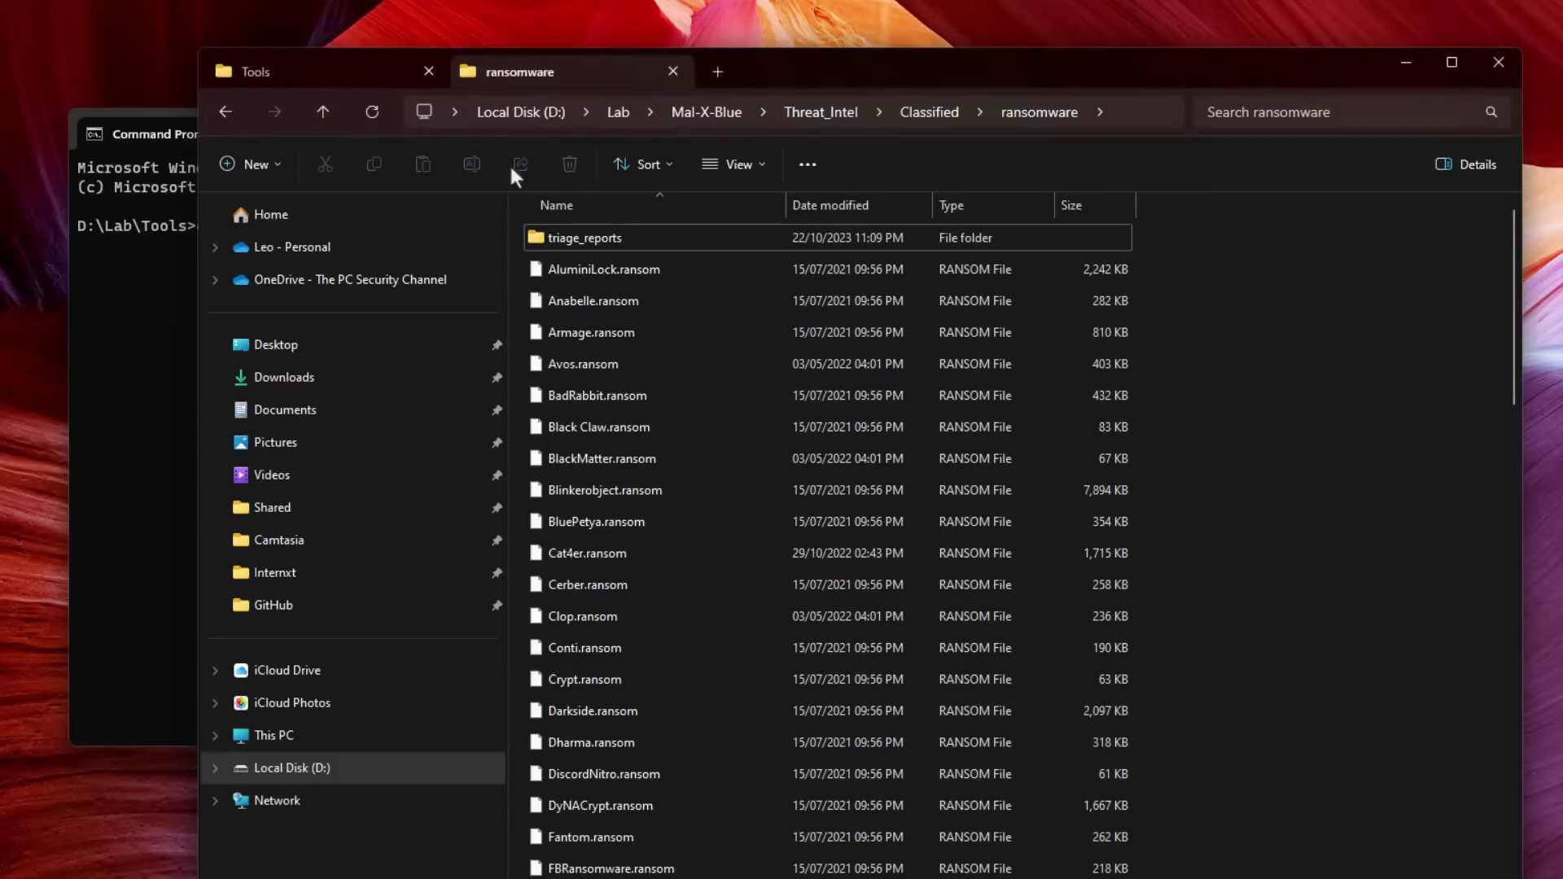
click(1133, 114)
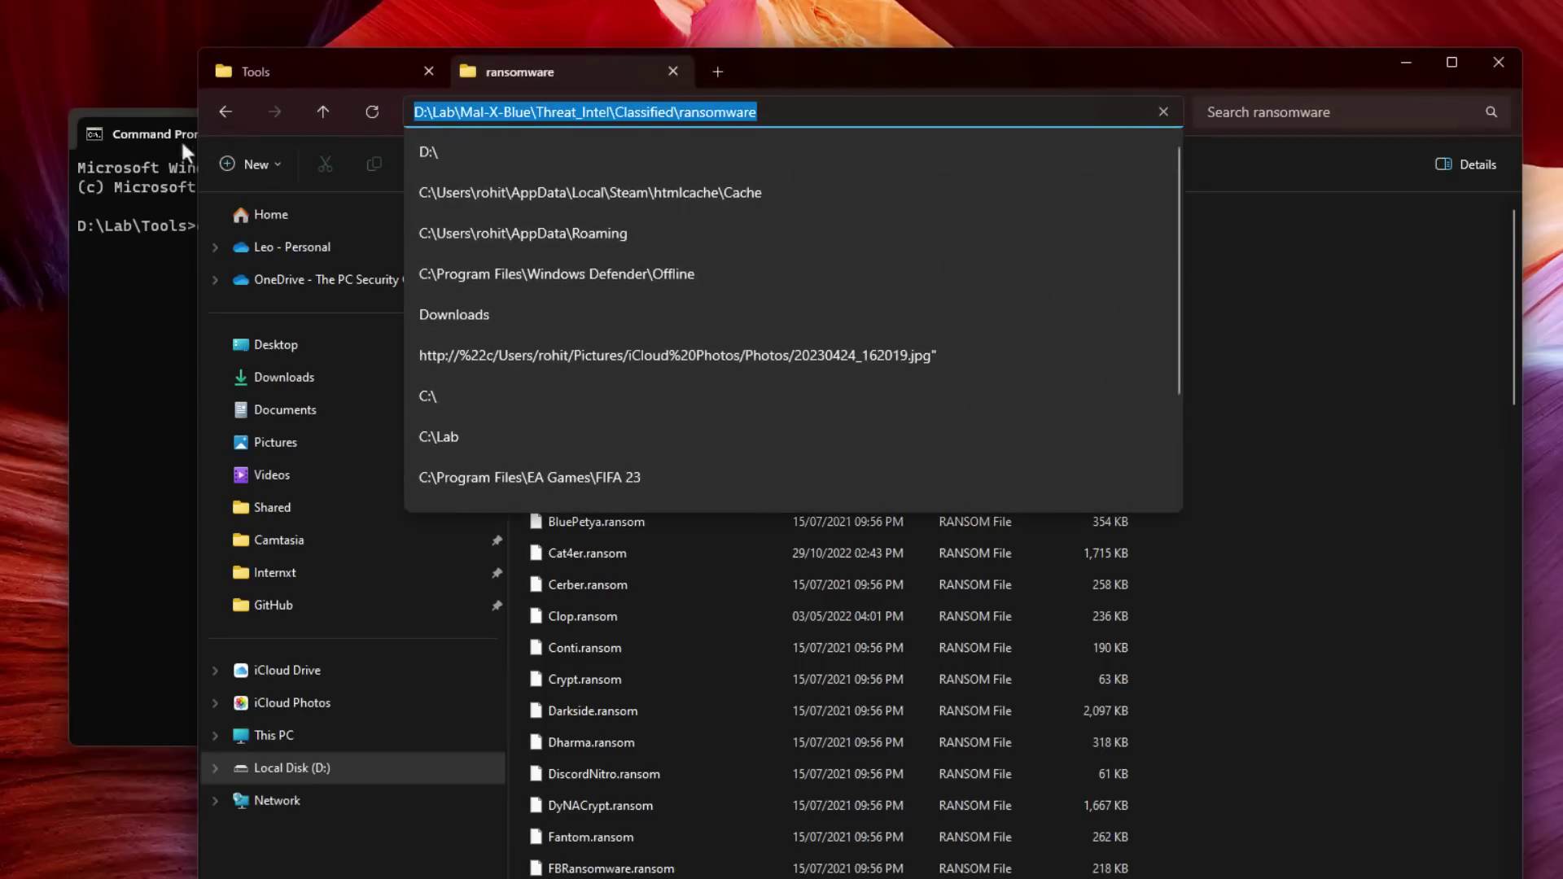
click(186, 140)
text(D:\Lab\Mal-X-Blue\Threat_Intel\Classified\ransomware)
text(/Conti)
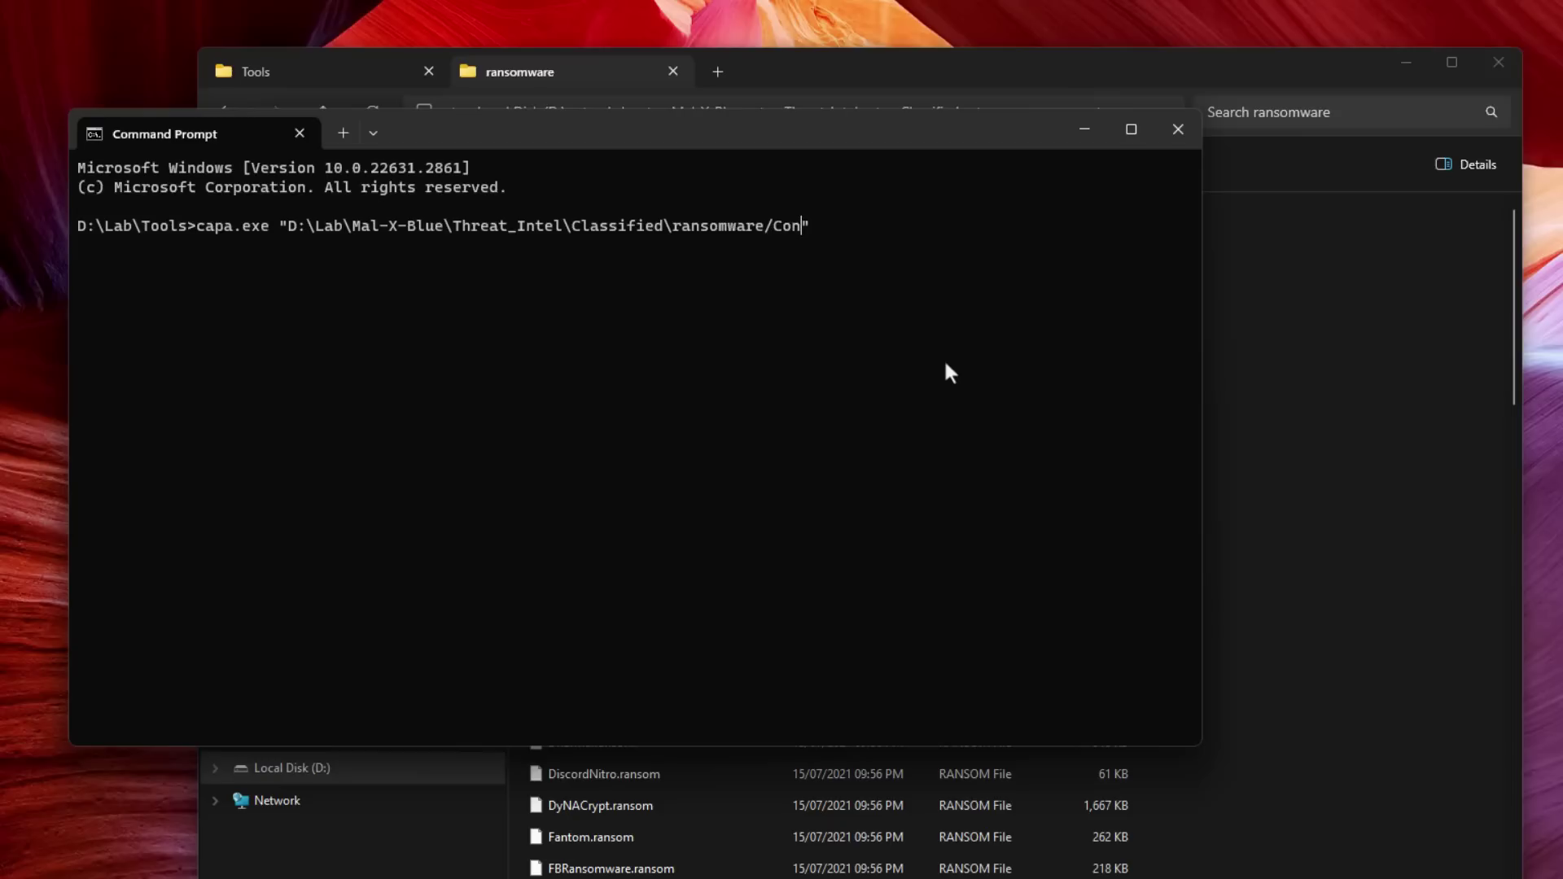
text(.rano)
key(BackSpace)
text(som)
key(Return)
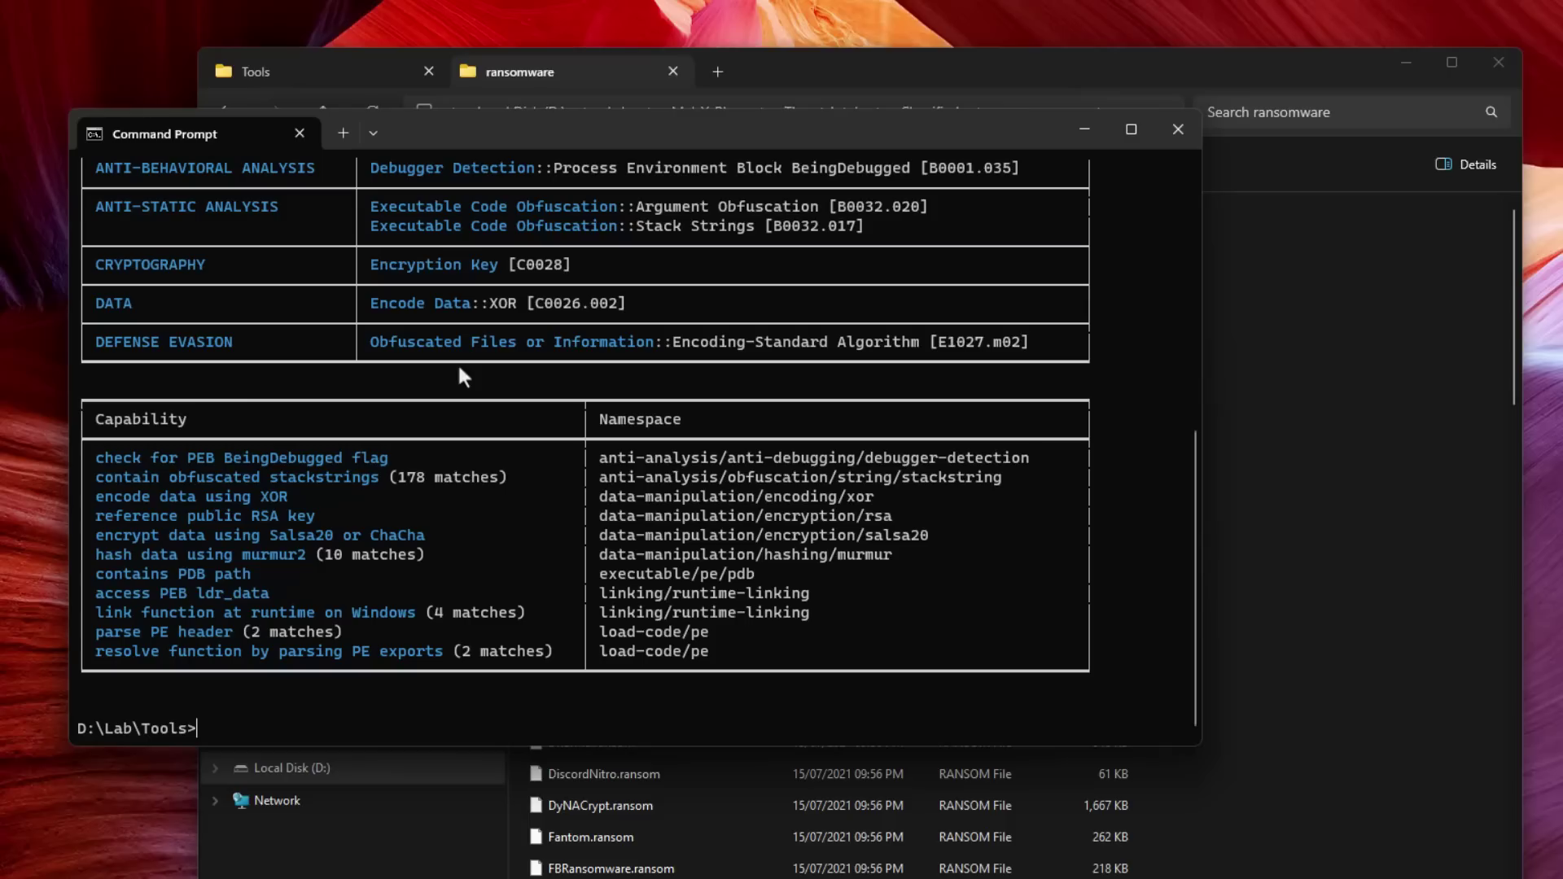
Scroll through capa's Conti.ransom hashes, ATT&CK, MBC and capability tables, then return to the top.
scroll(460, 373, up, 2)
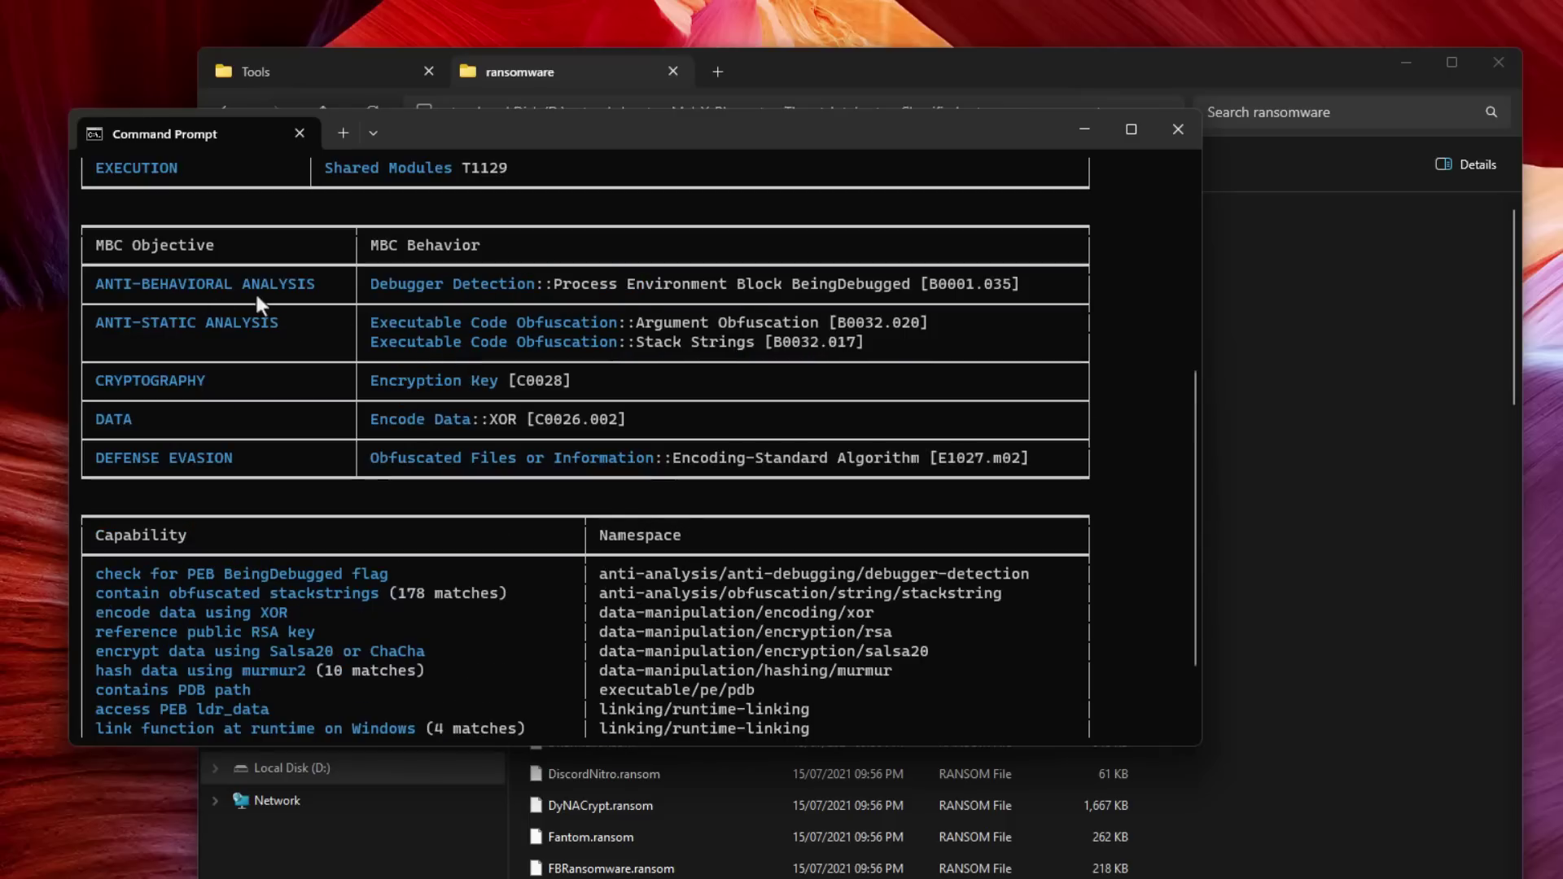
scroll(295, 297, up, 2)
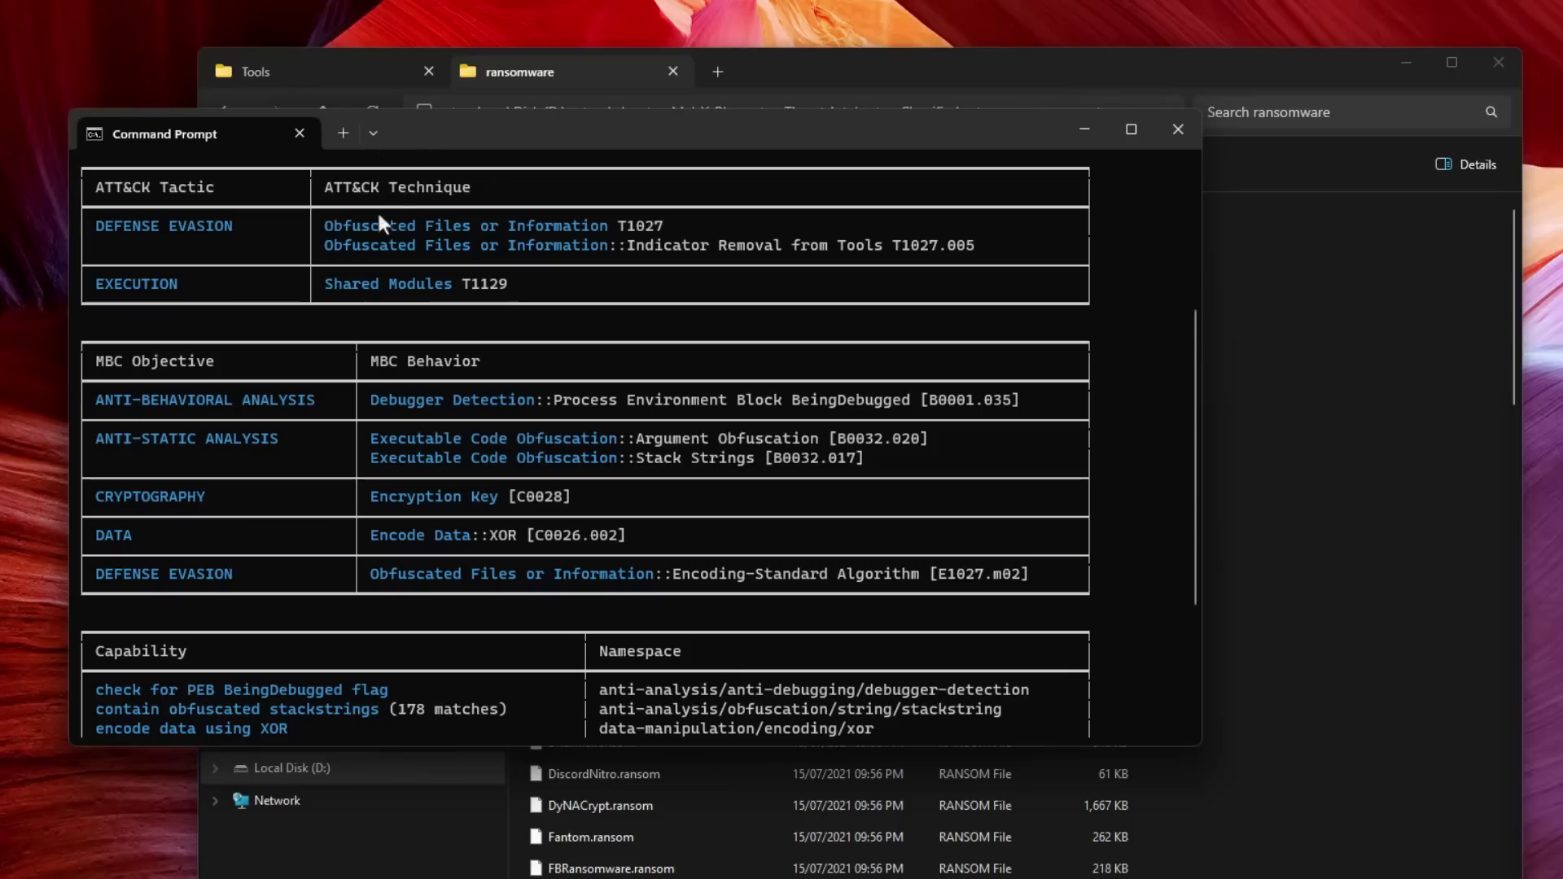
scroll(345, 365, down, 3)
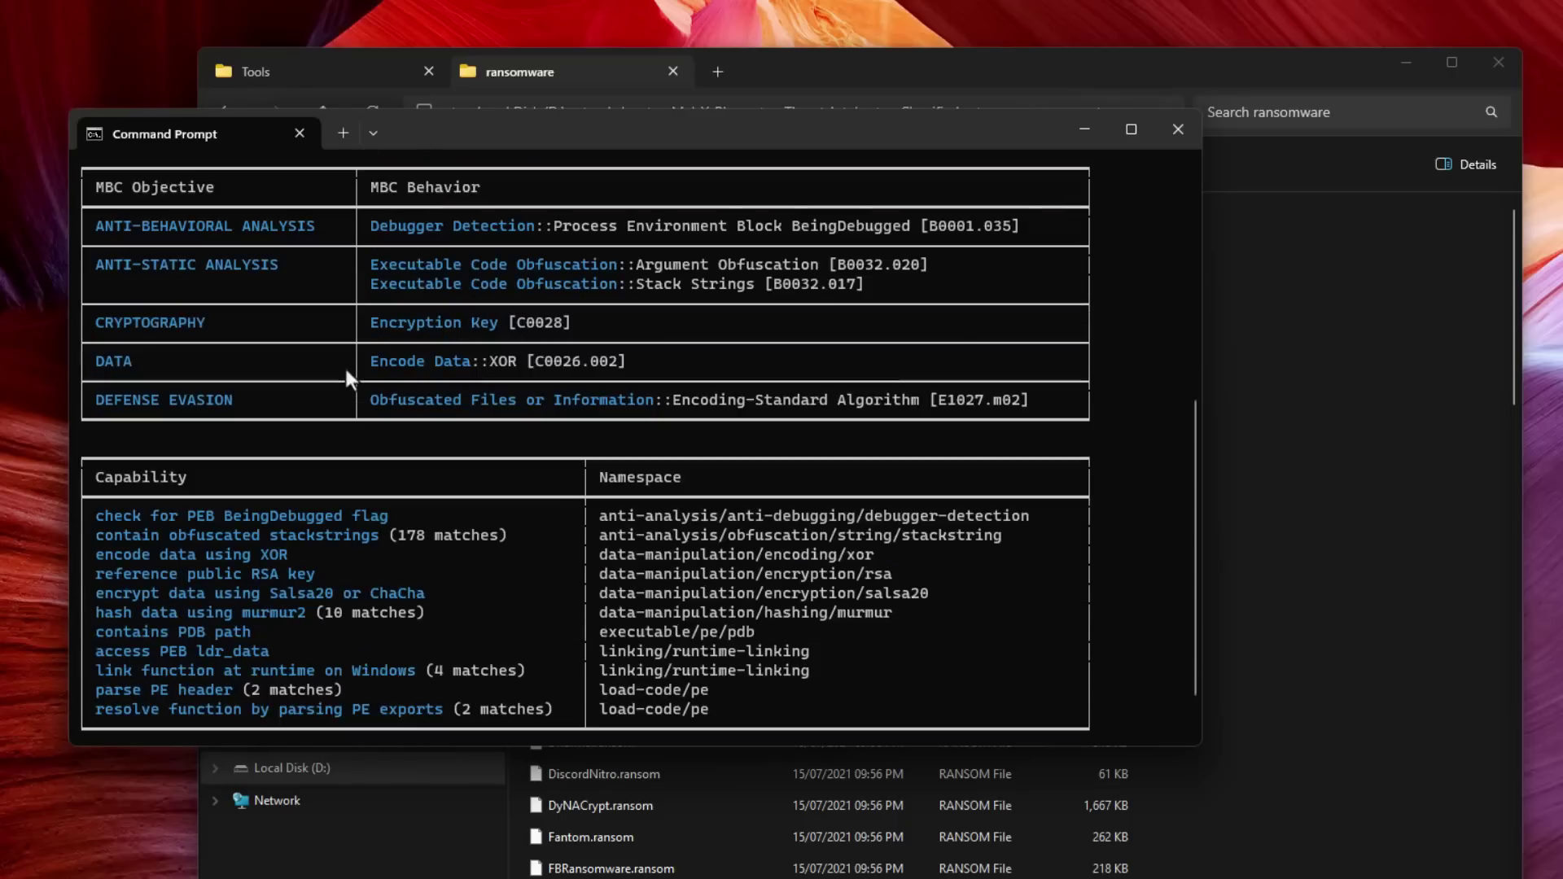
scroll(346, 371, down, 1)
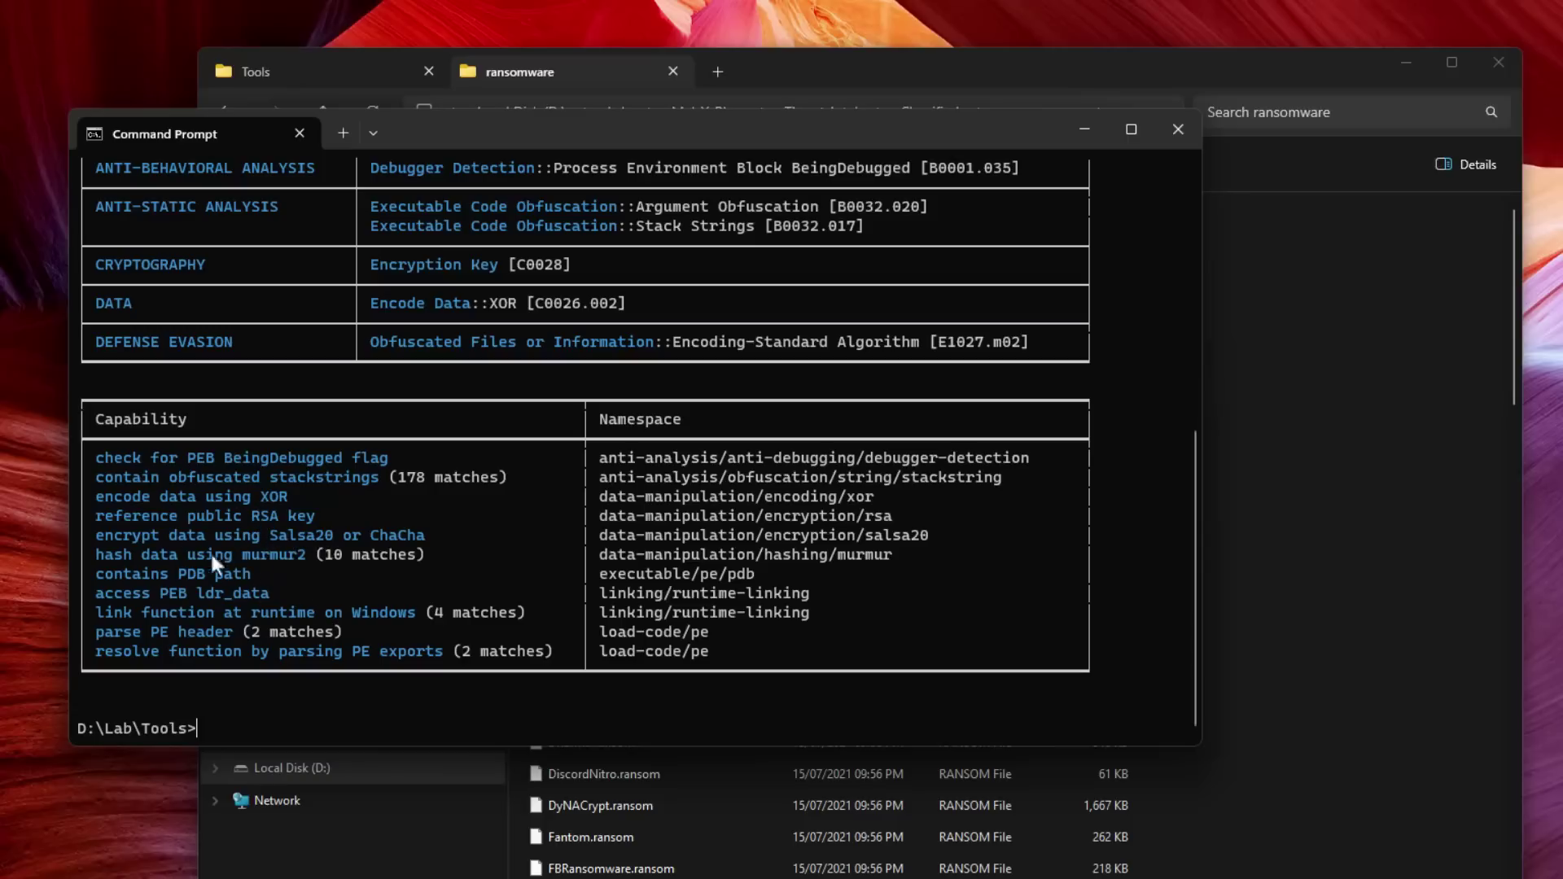
scroll(235, 581, up, 9)
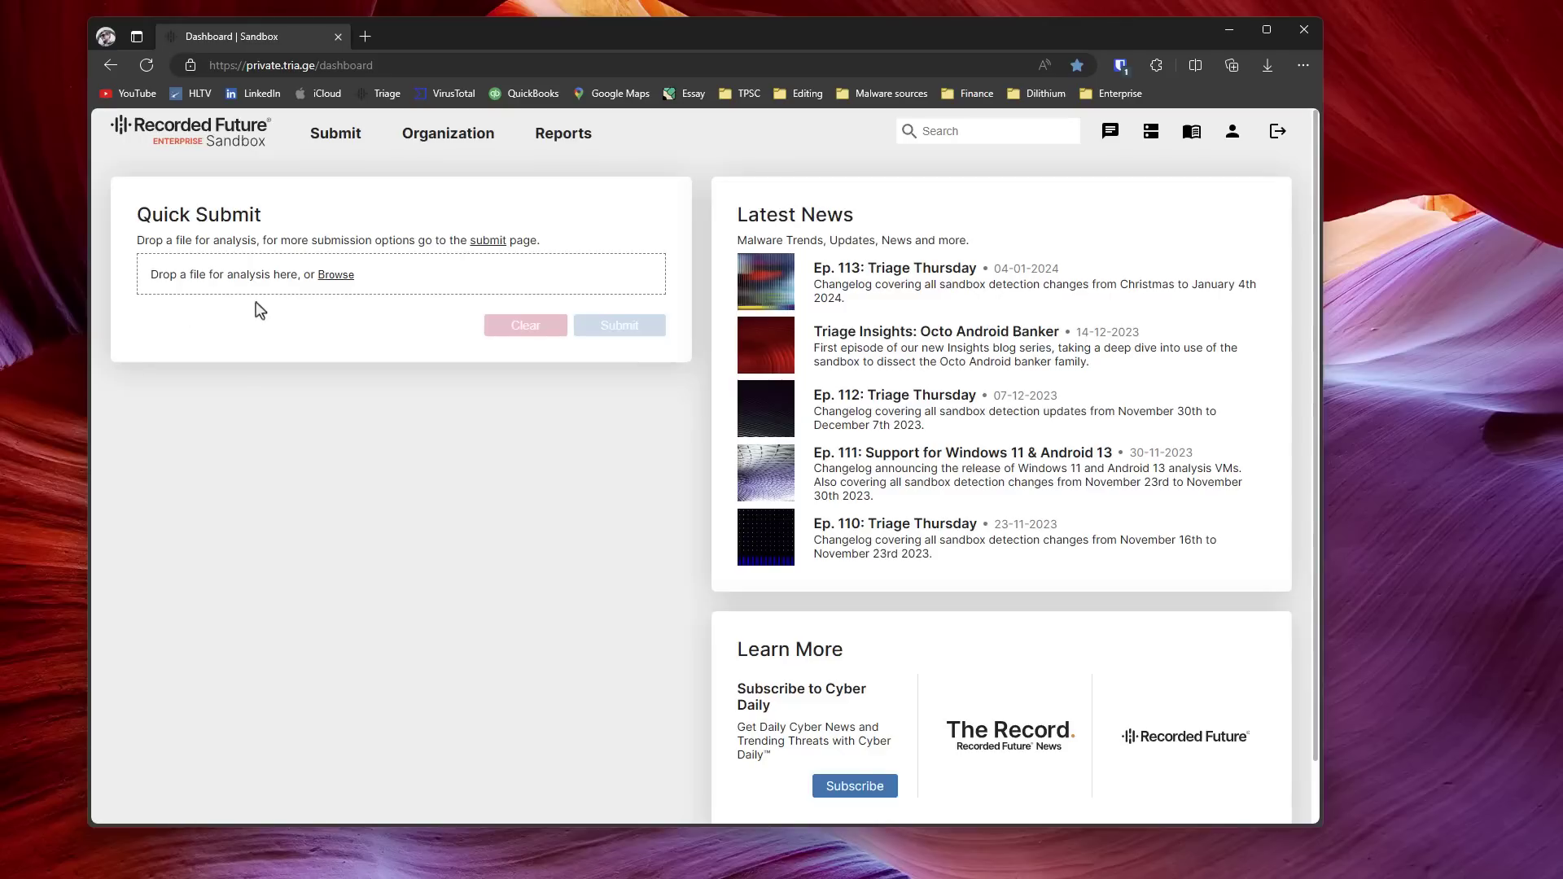
Open Reports to list the owned samples with their tags and scores.
click(557, 152)
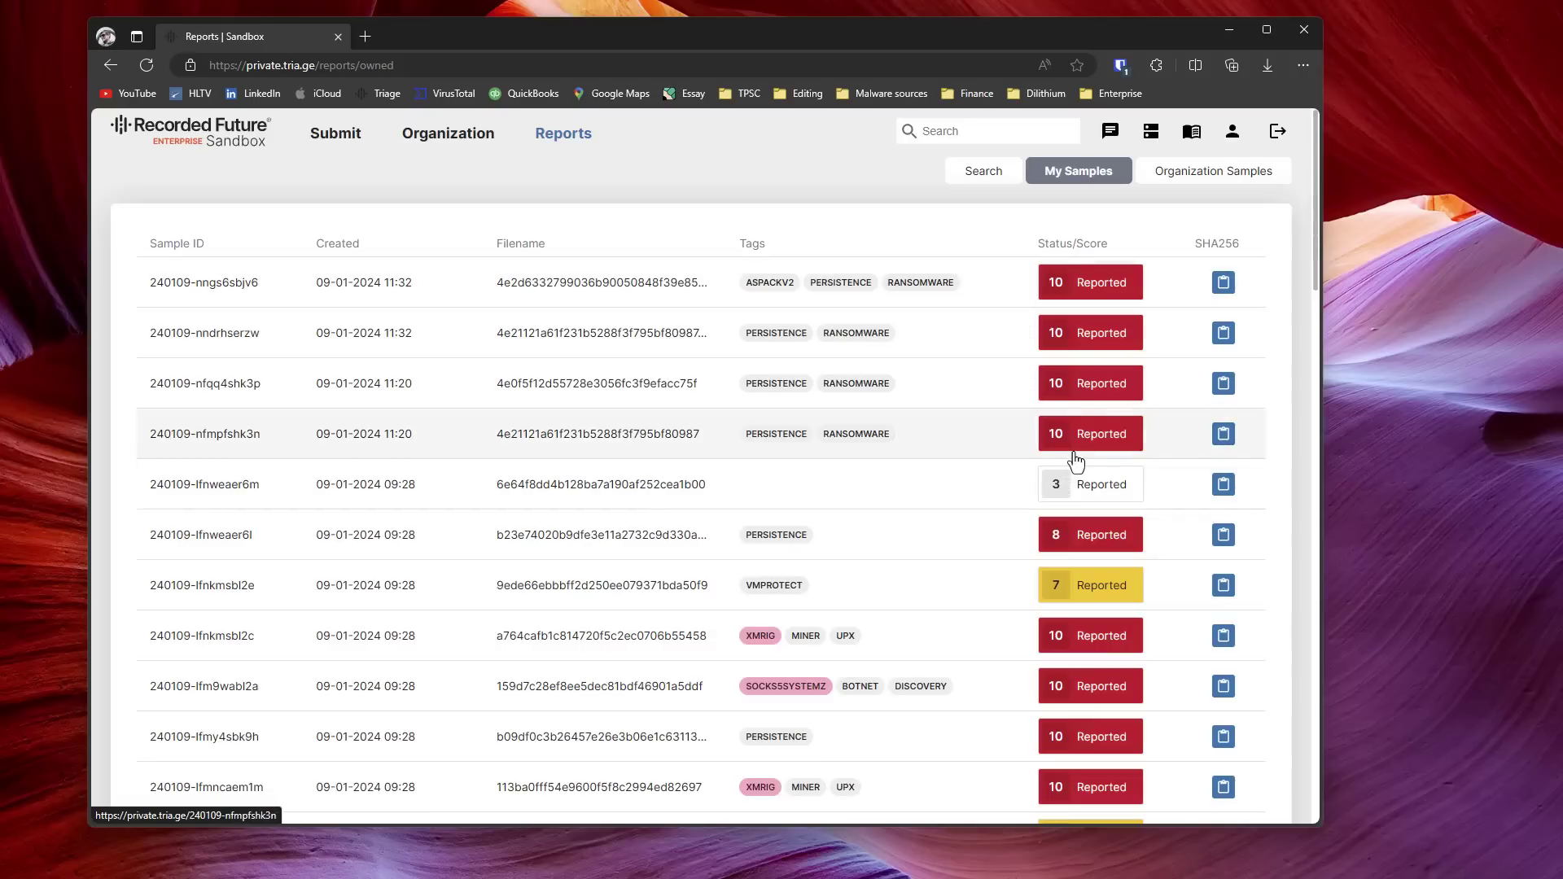
Open sample 240109-lfnkmsbl2c and its behavioral1 windows7-x64 task report.
click(842, 638)
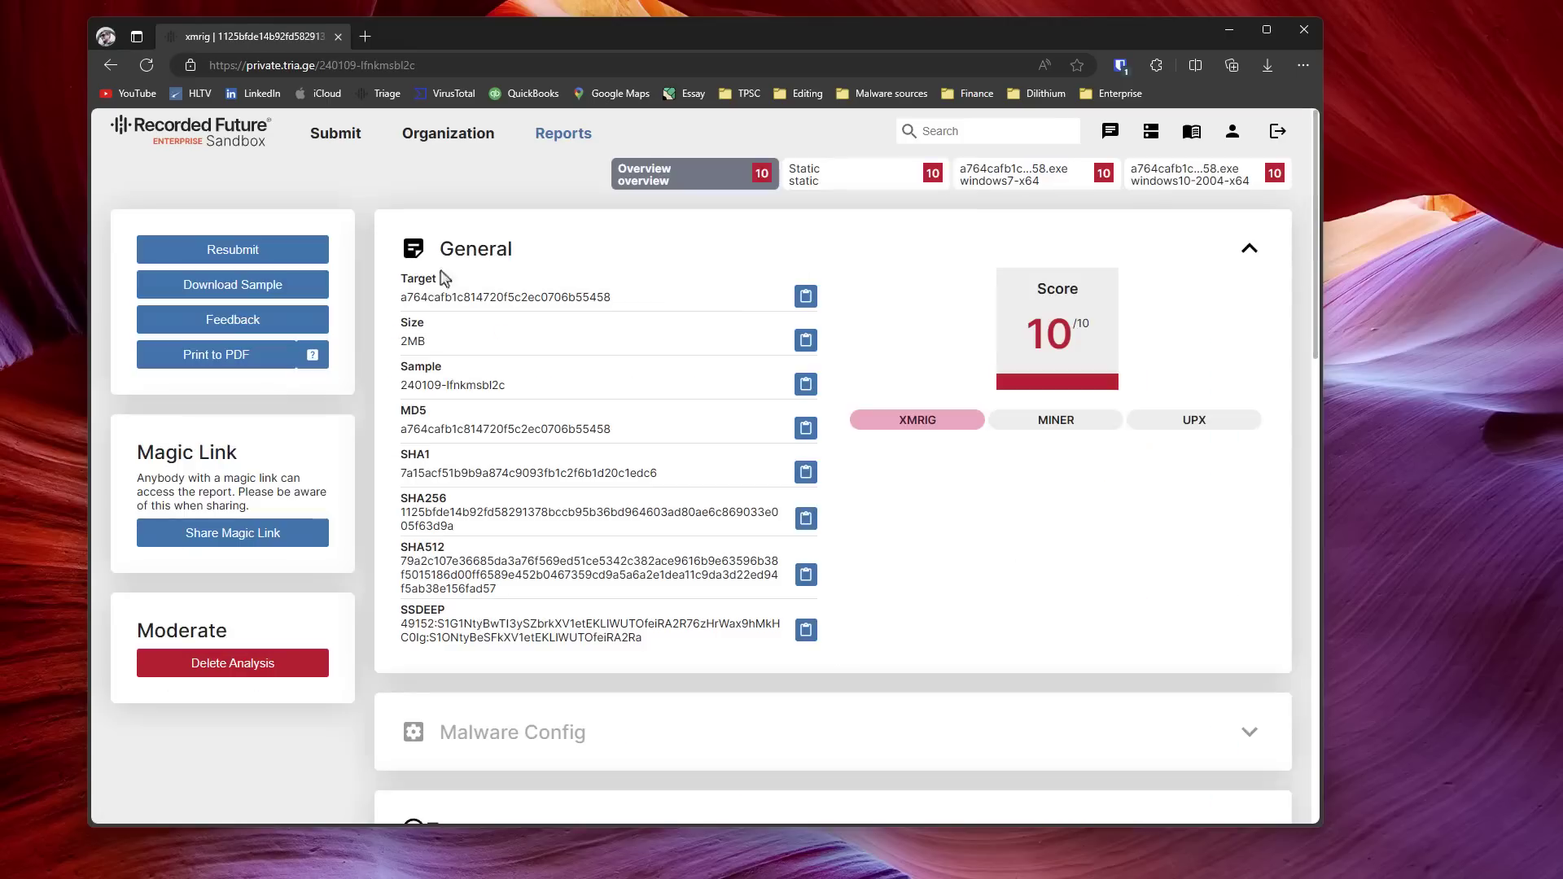
scroll(451, 314, down, 15)
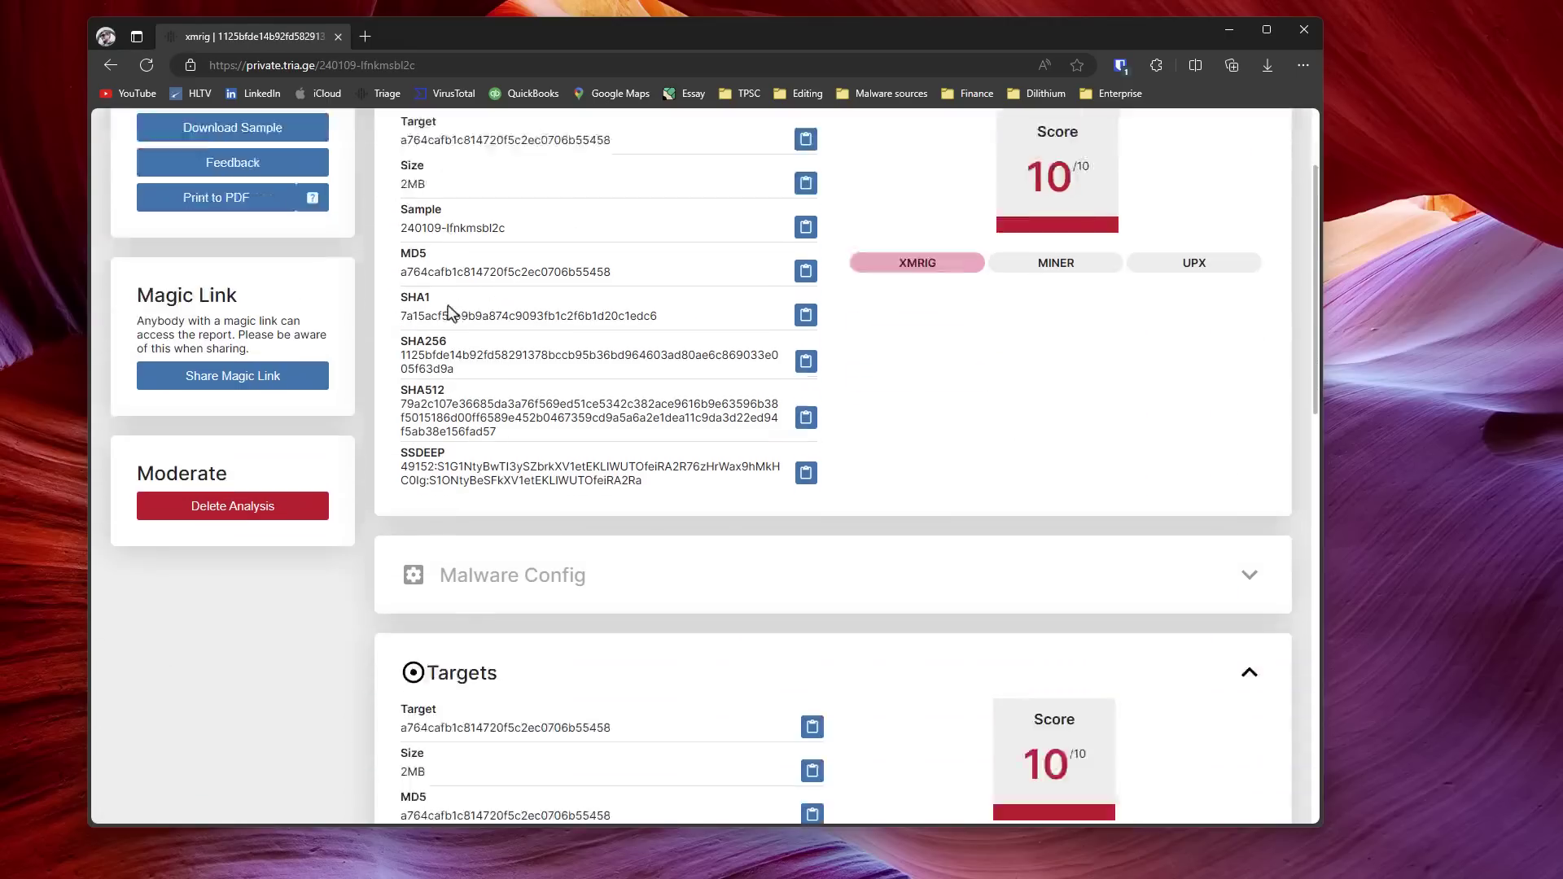
scroll(452, 313, down, 1)
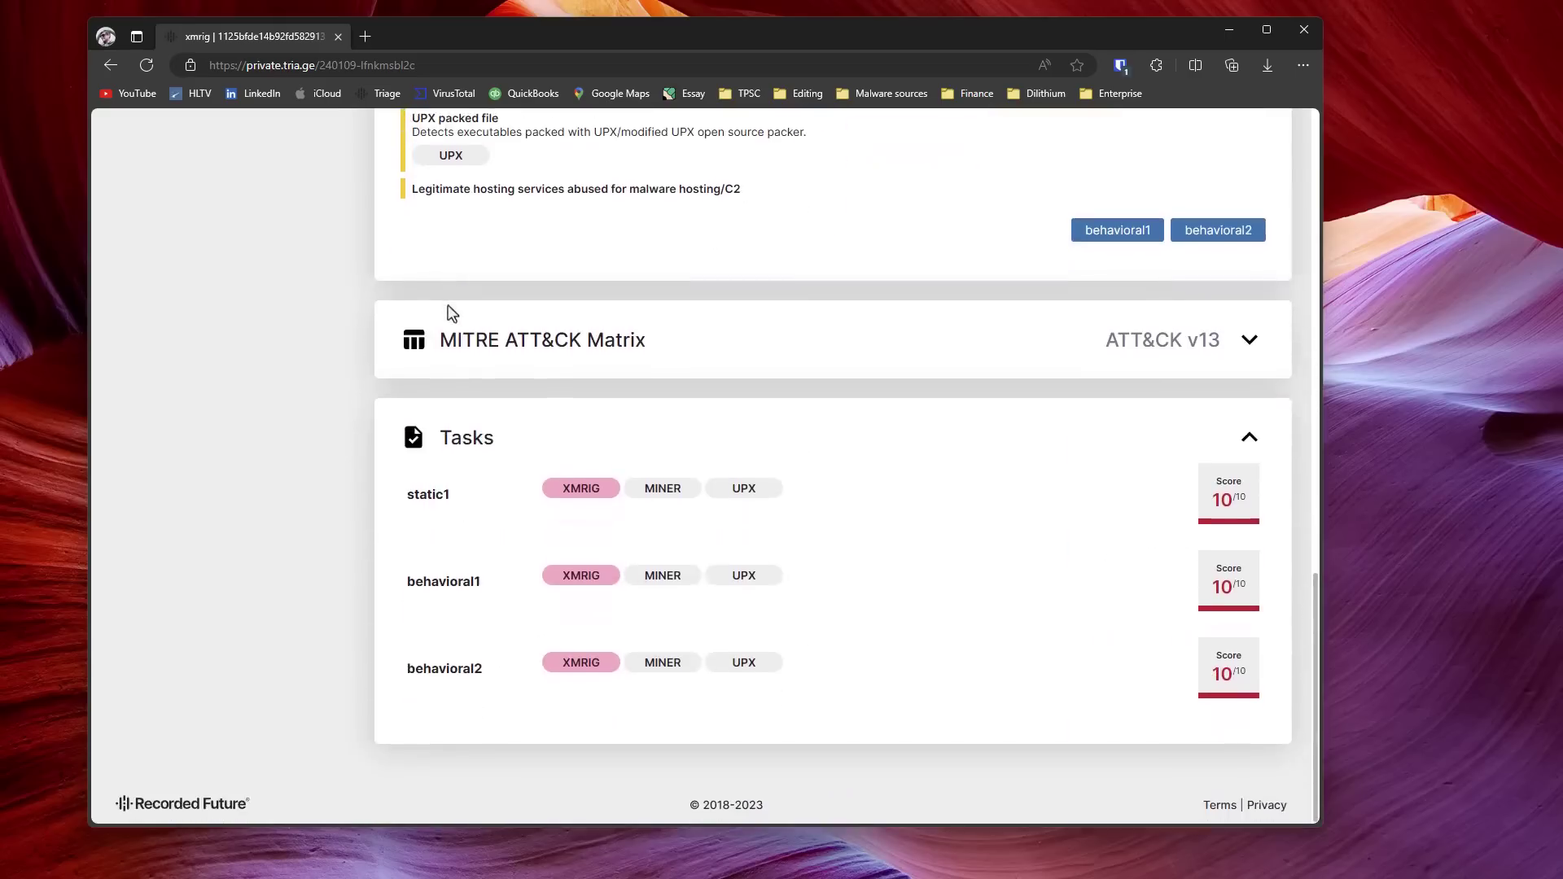
click(488, 593)
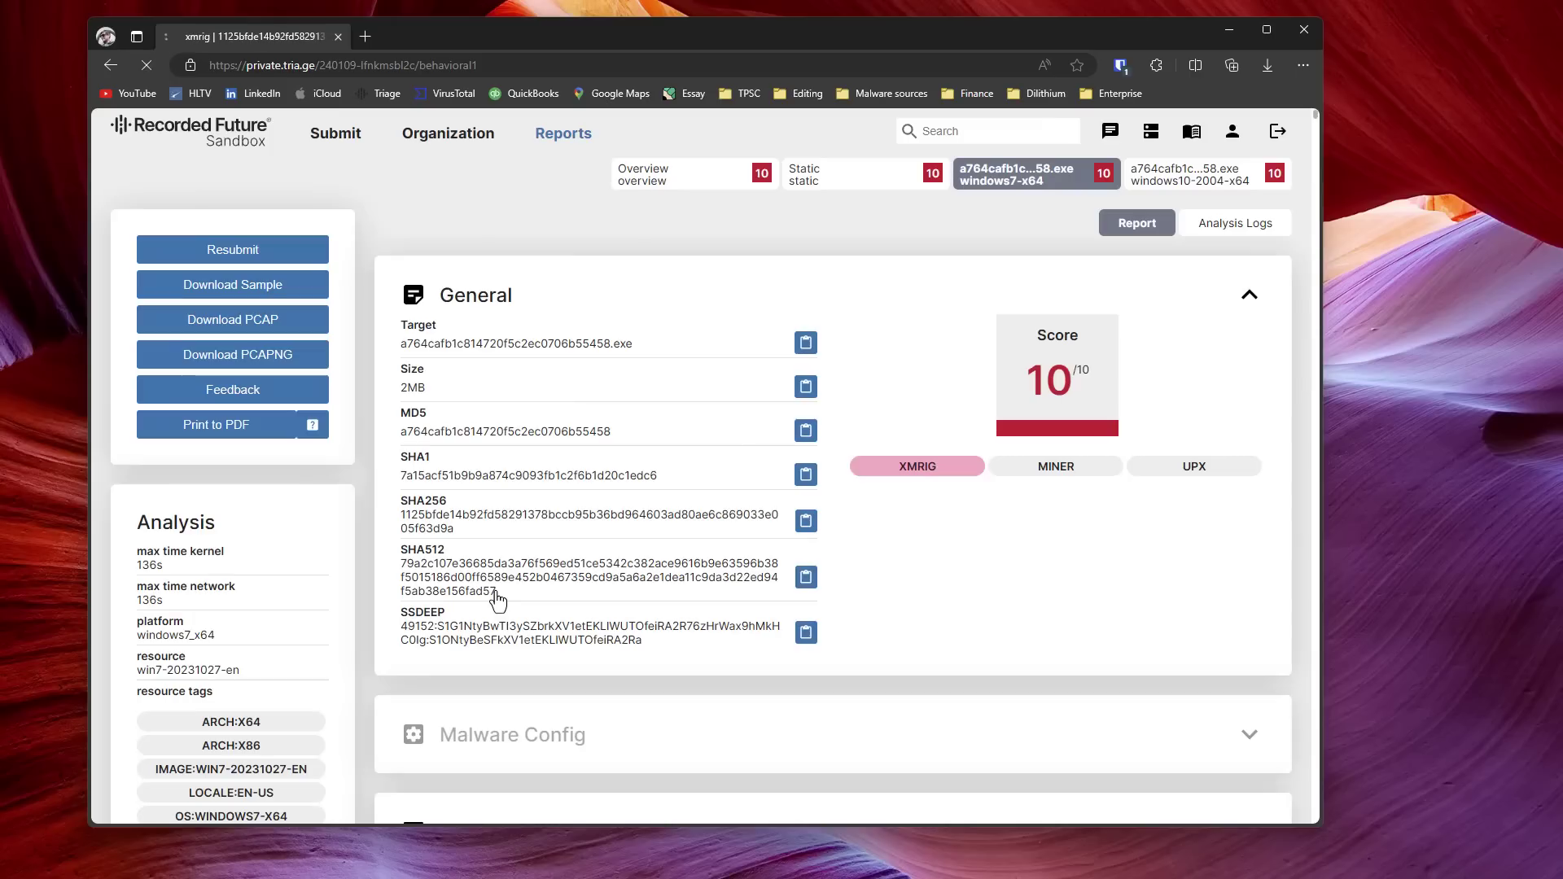
Show the TCP tab's five connections to 3.120.98.217:8080 in Germany, then scroll to the report's end.
scroll(453, 507, down, 12)
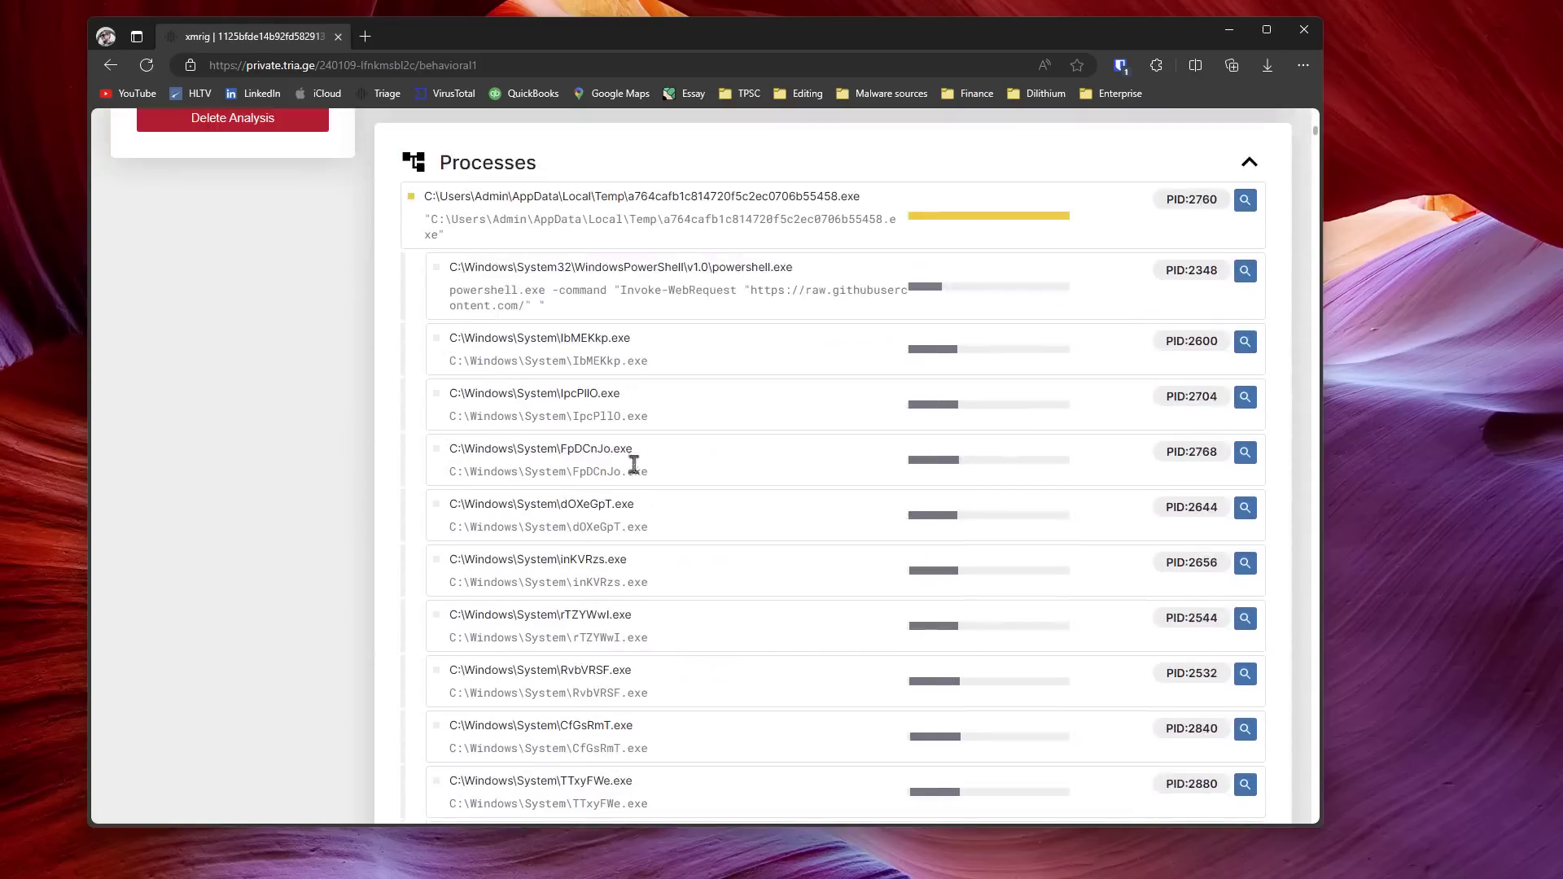
scroll(521, 416, down, 1)
scroll(521, 416, down, 10)
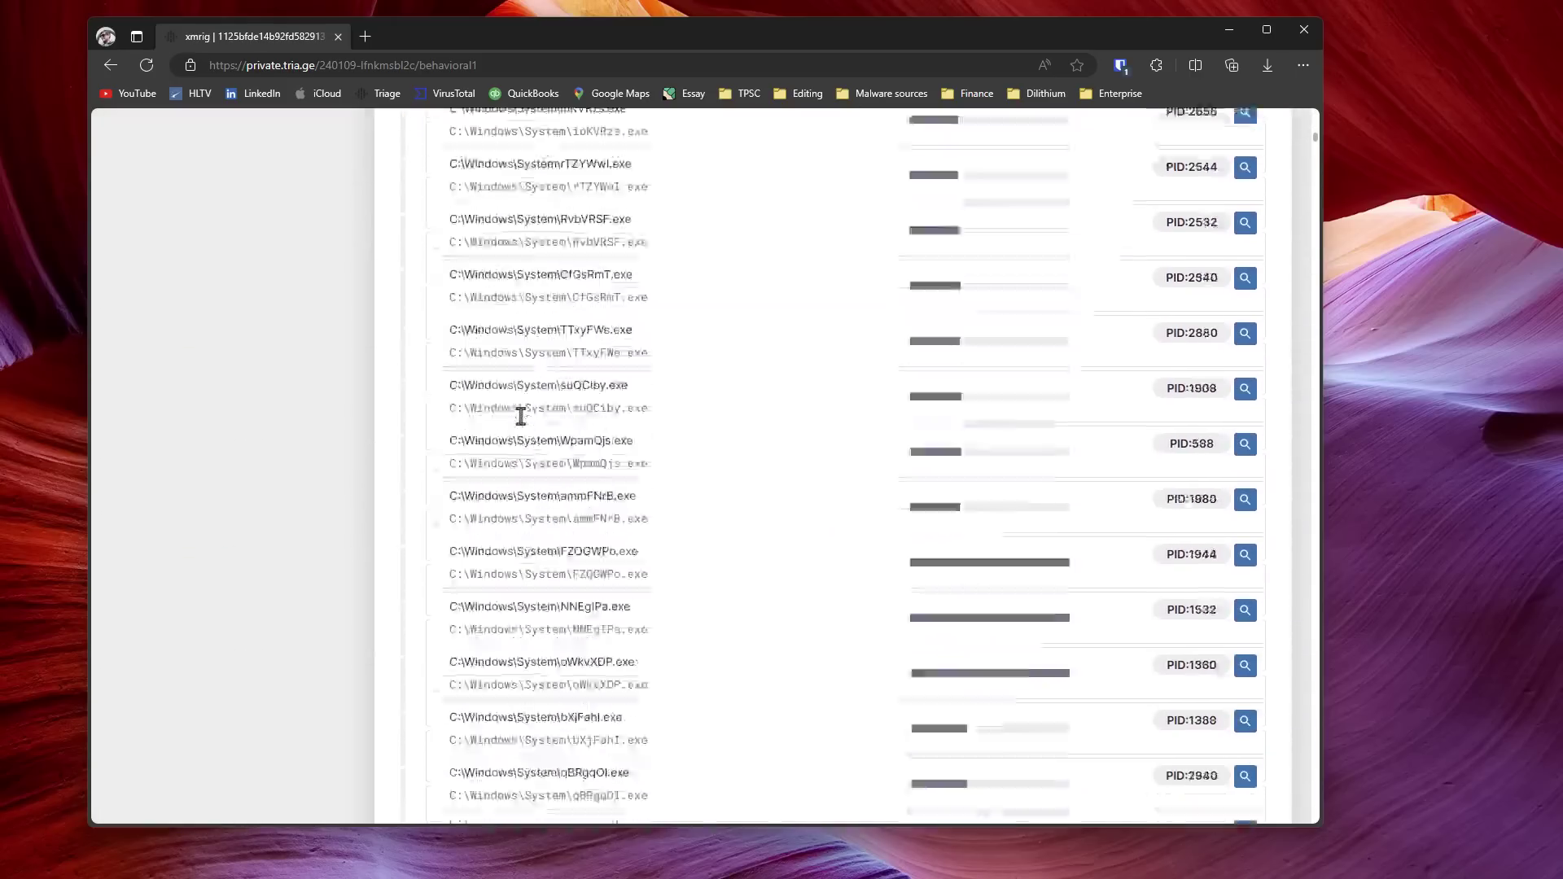
scroll(520, 541, down, 20)
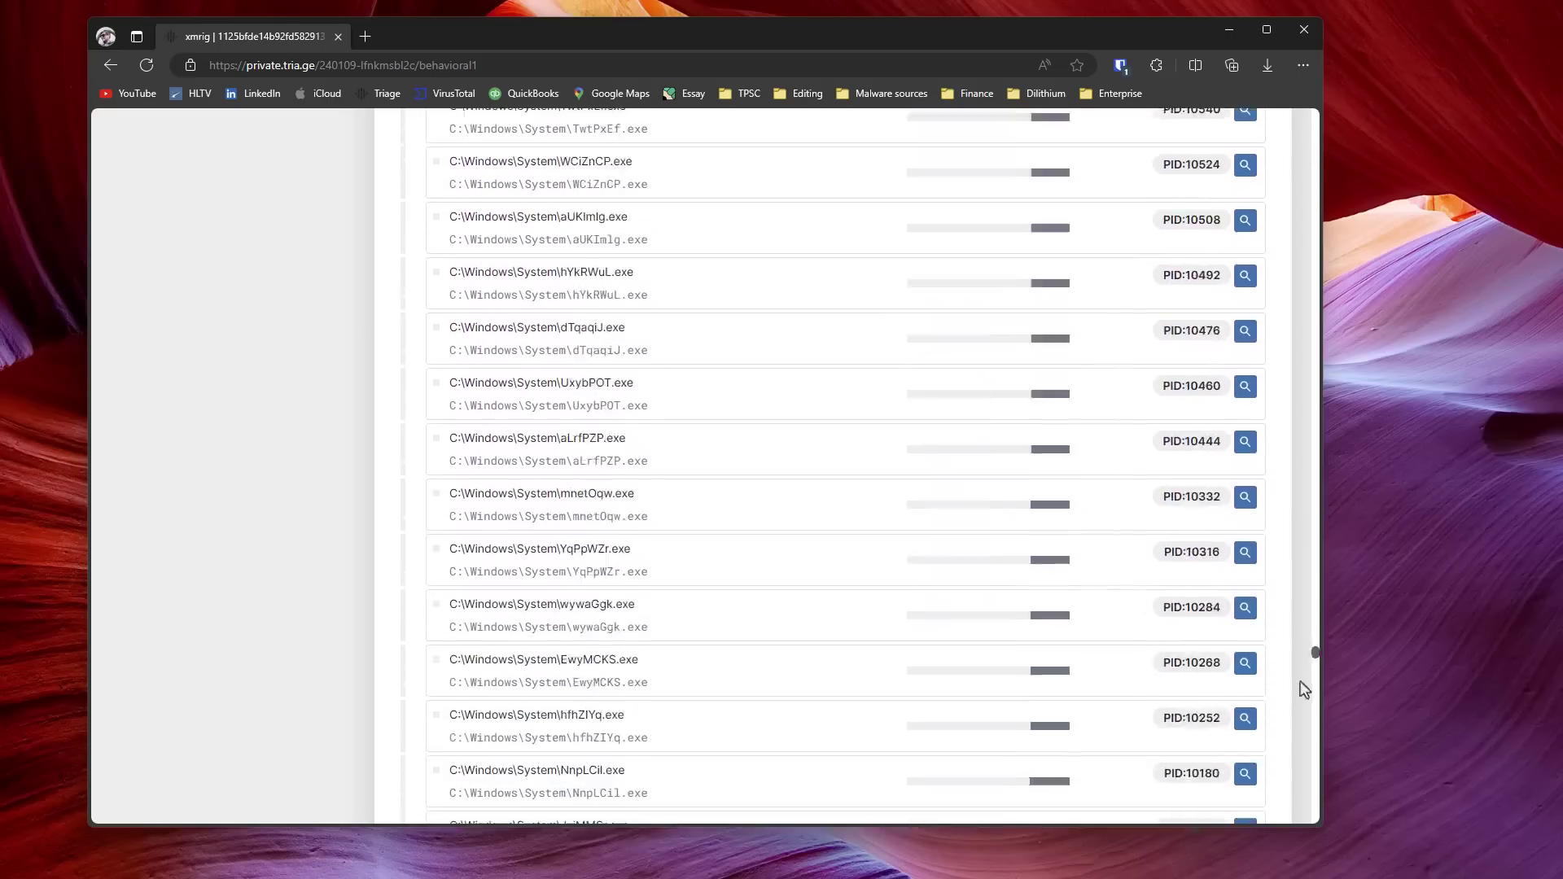
scroll(1293, 824, up, 4)
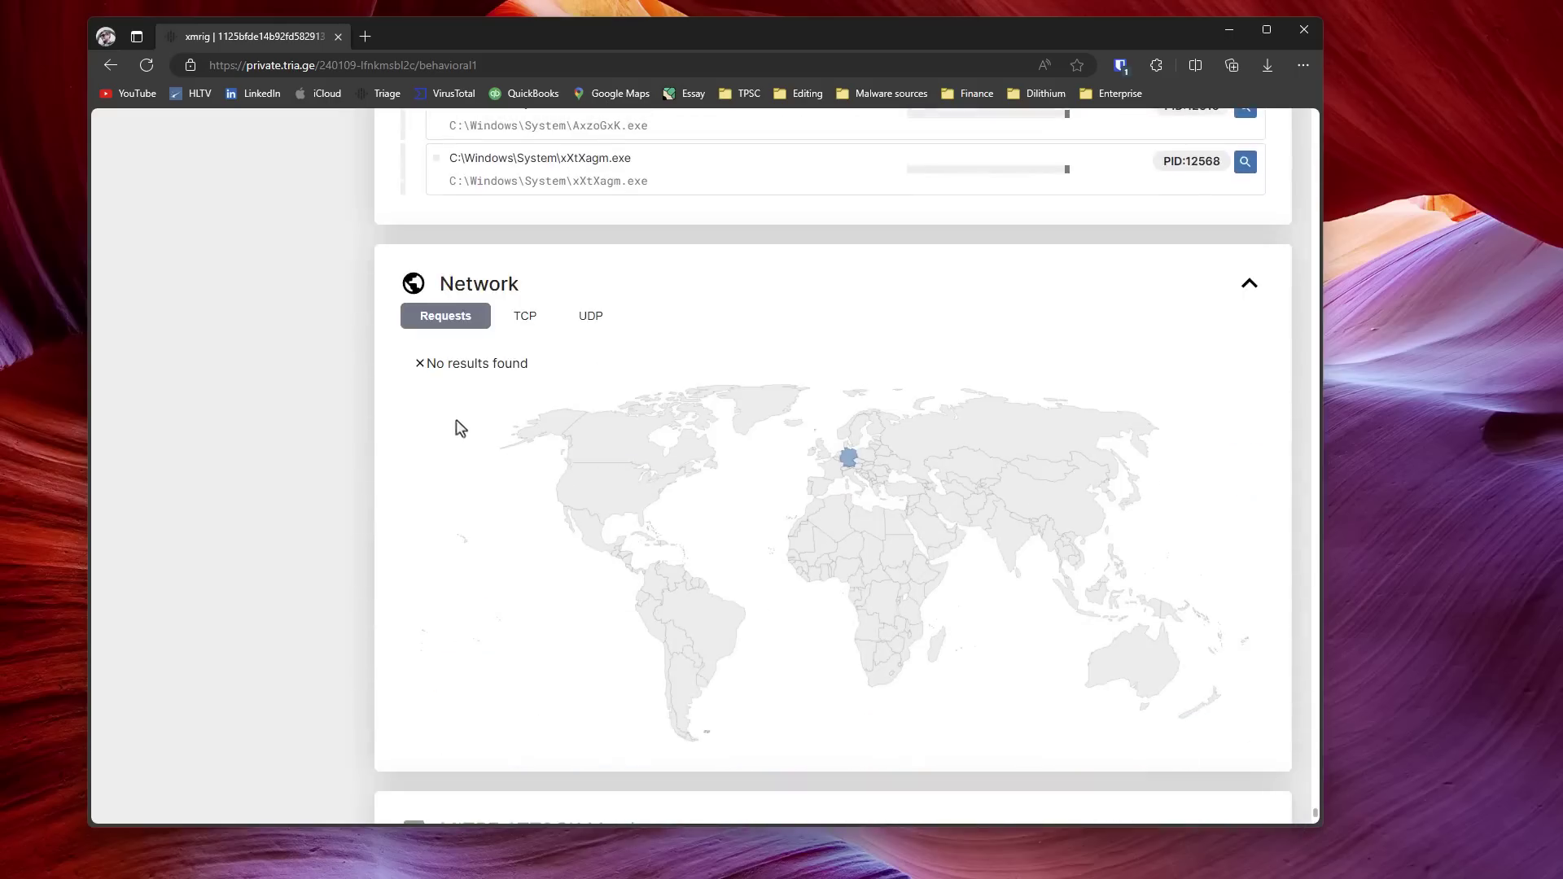
click(513, 327)
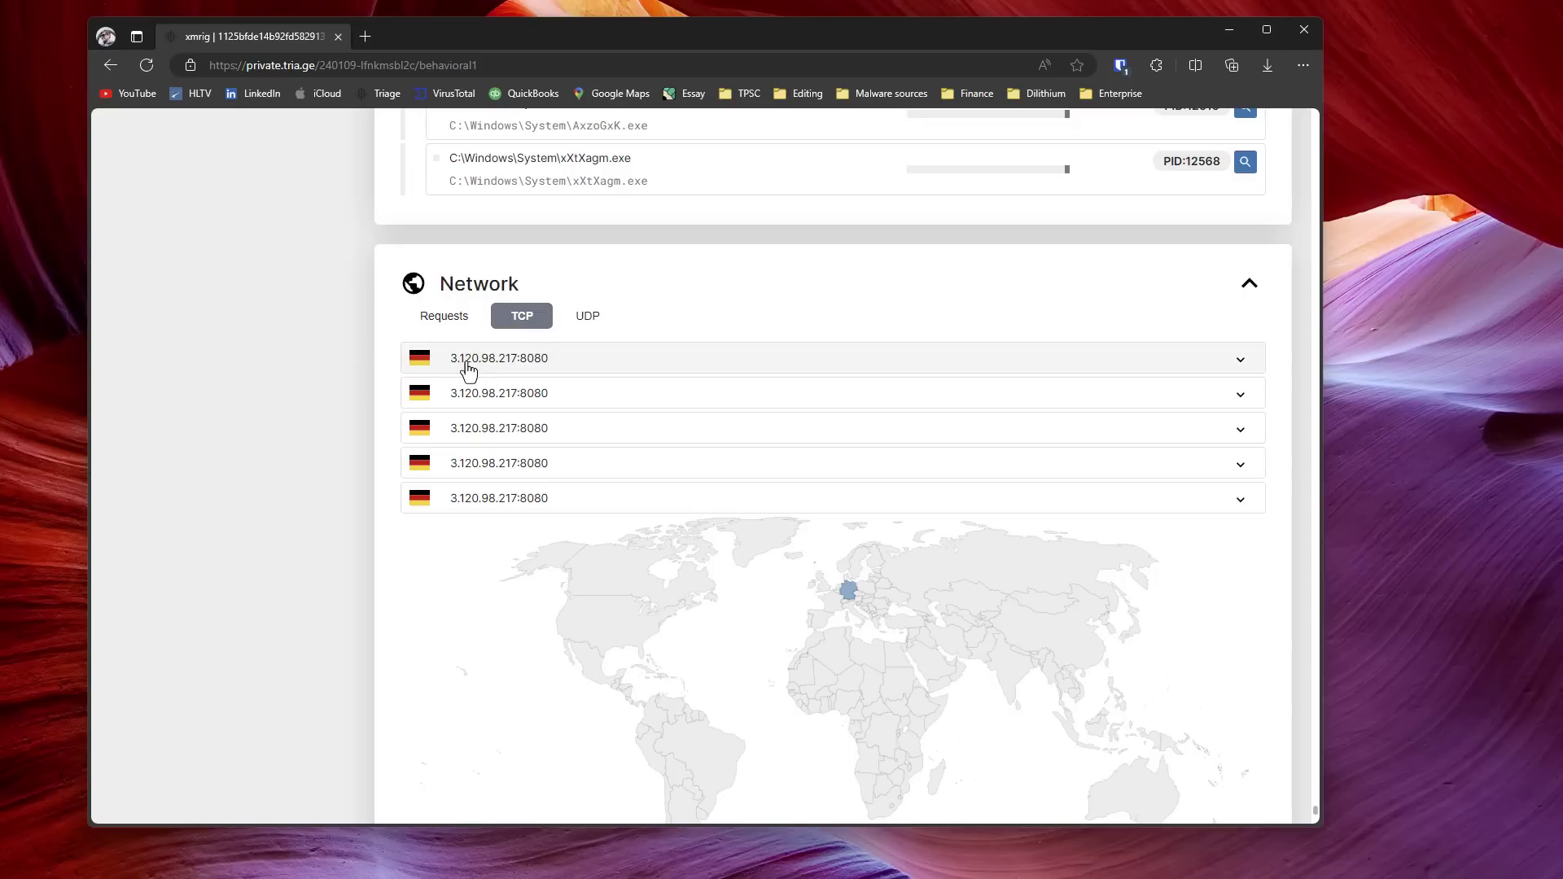
scroll(468, 370, down, 5)
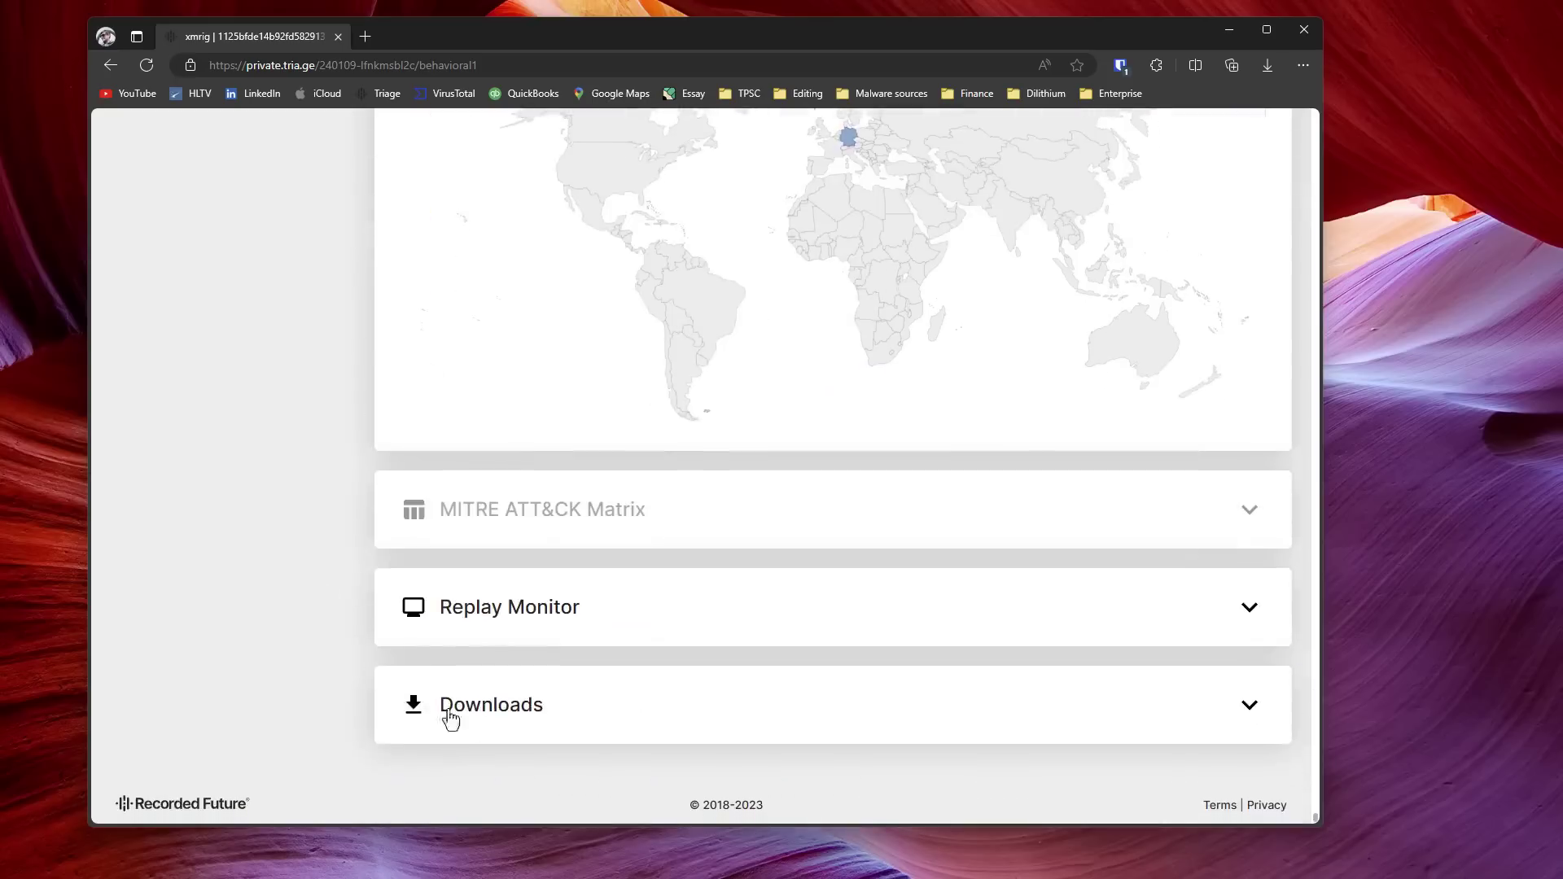
Expand Replay Monitor, watch the VM recording, then autoscroll back to the General section.
click(528, 624)
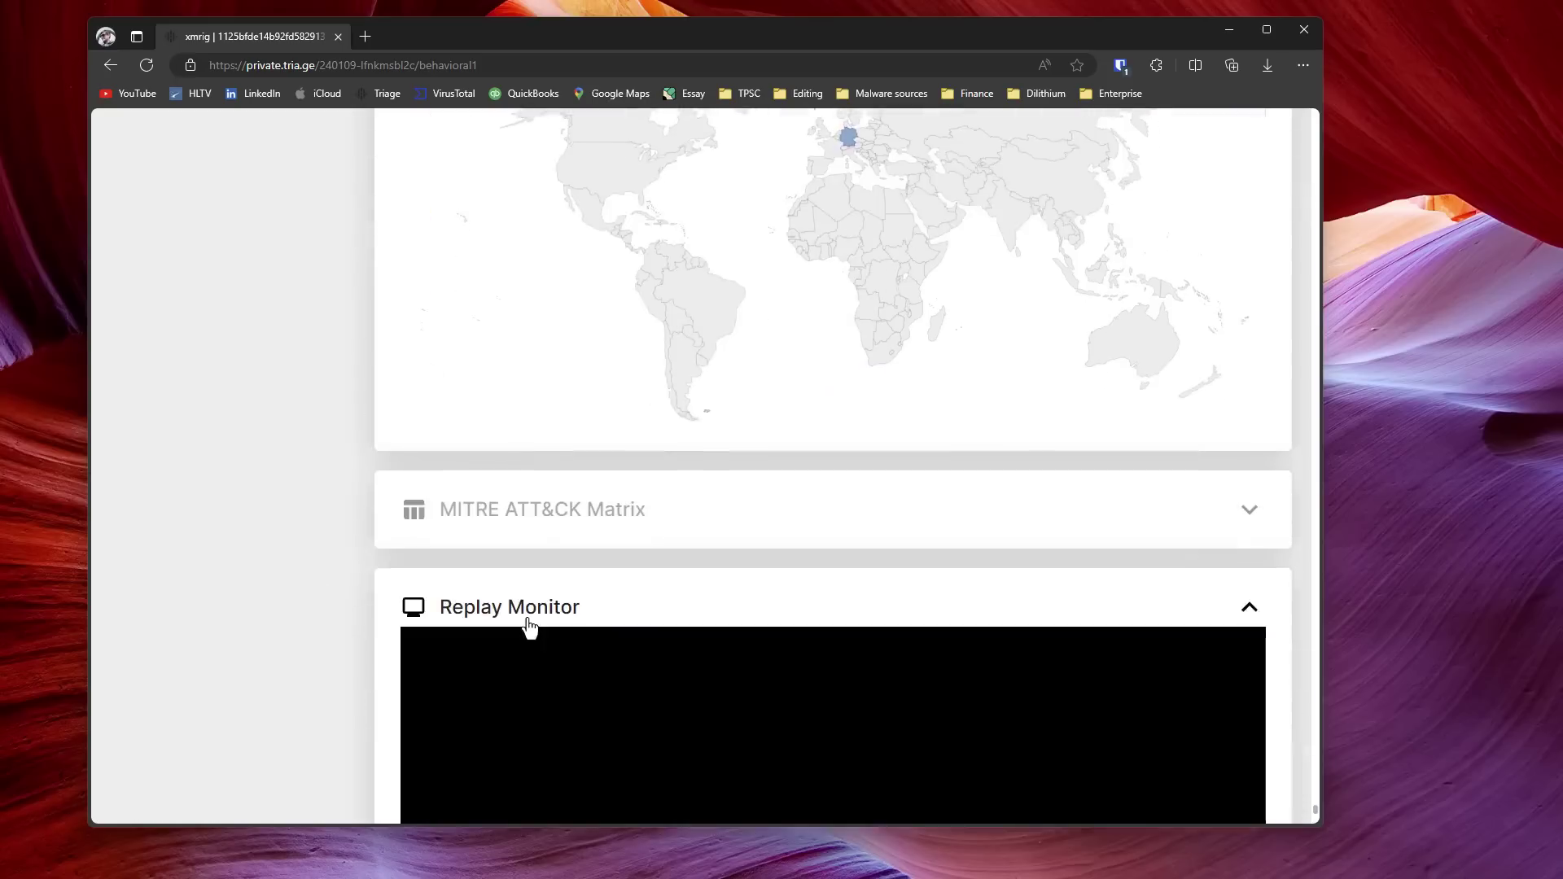
scroll(527, 626, down, 7)
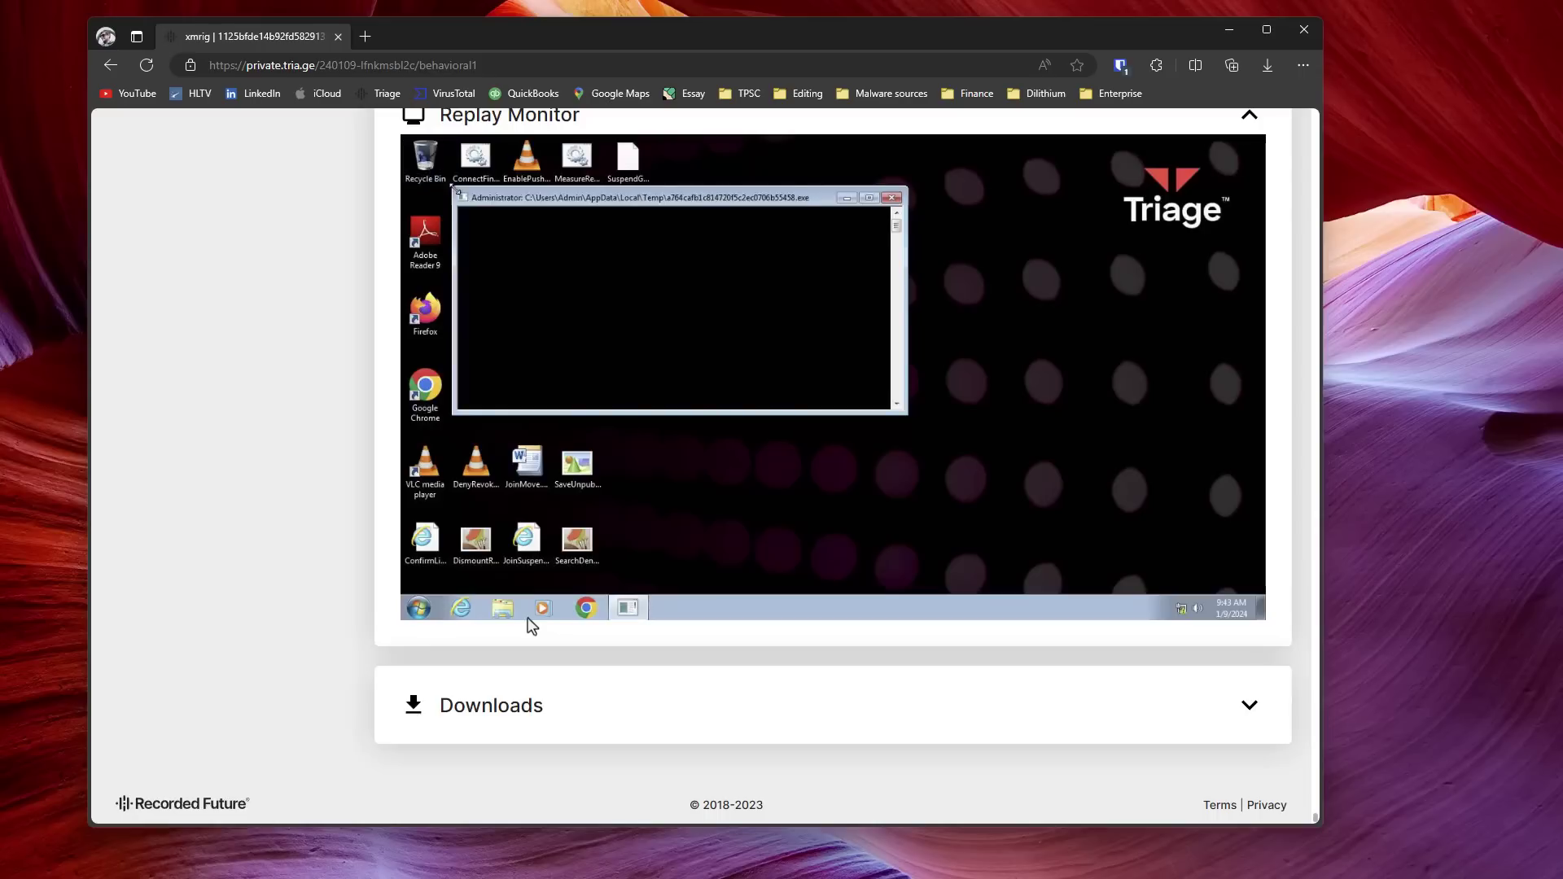
mouse_move(718, 241)
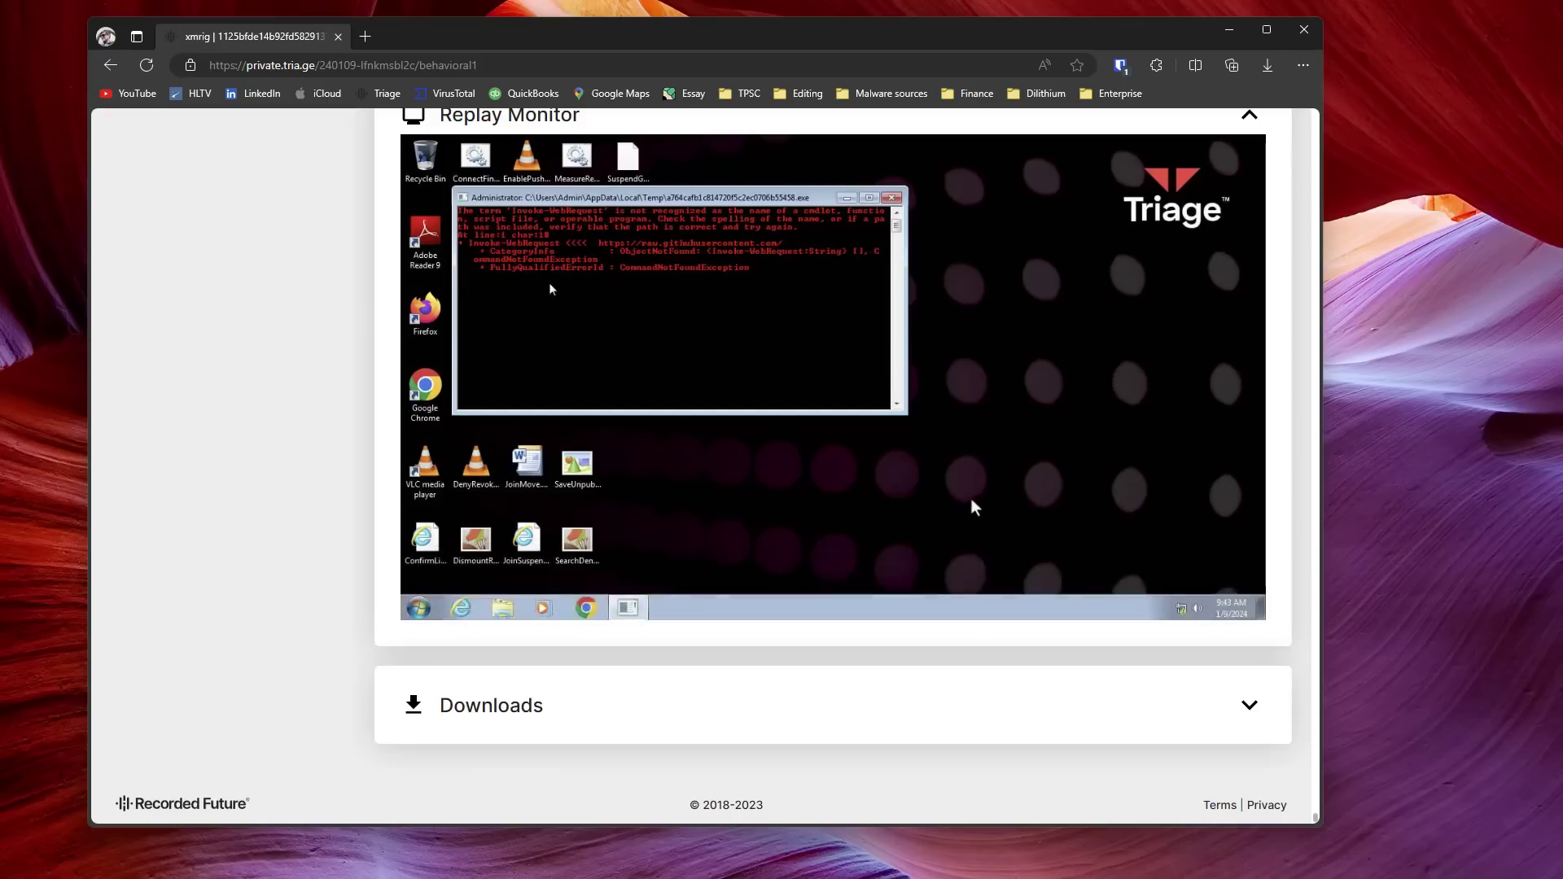
middle_click(987, 782)
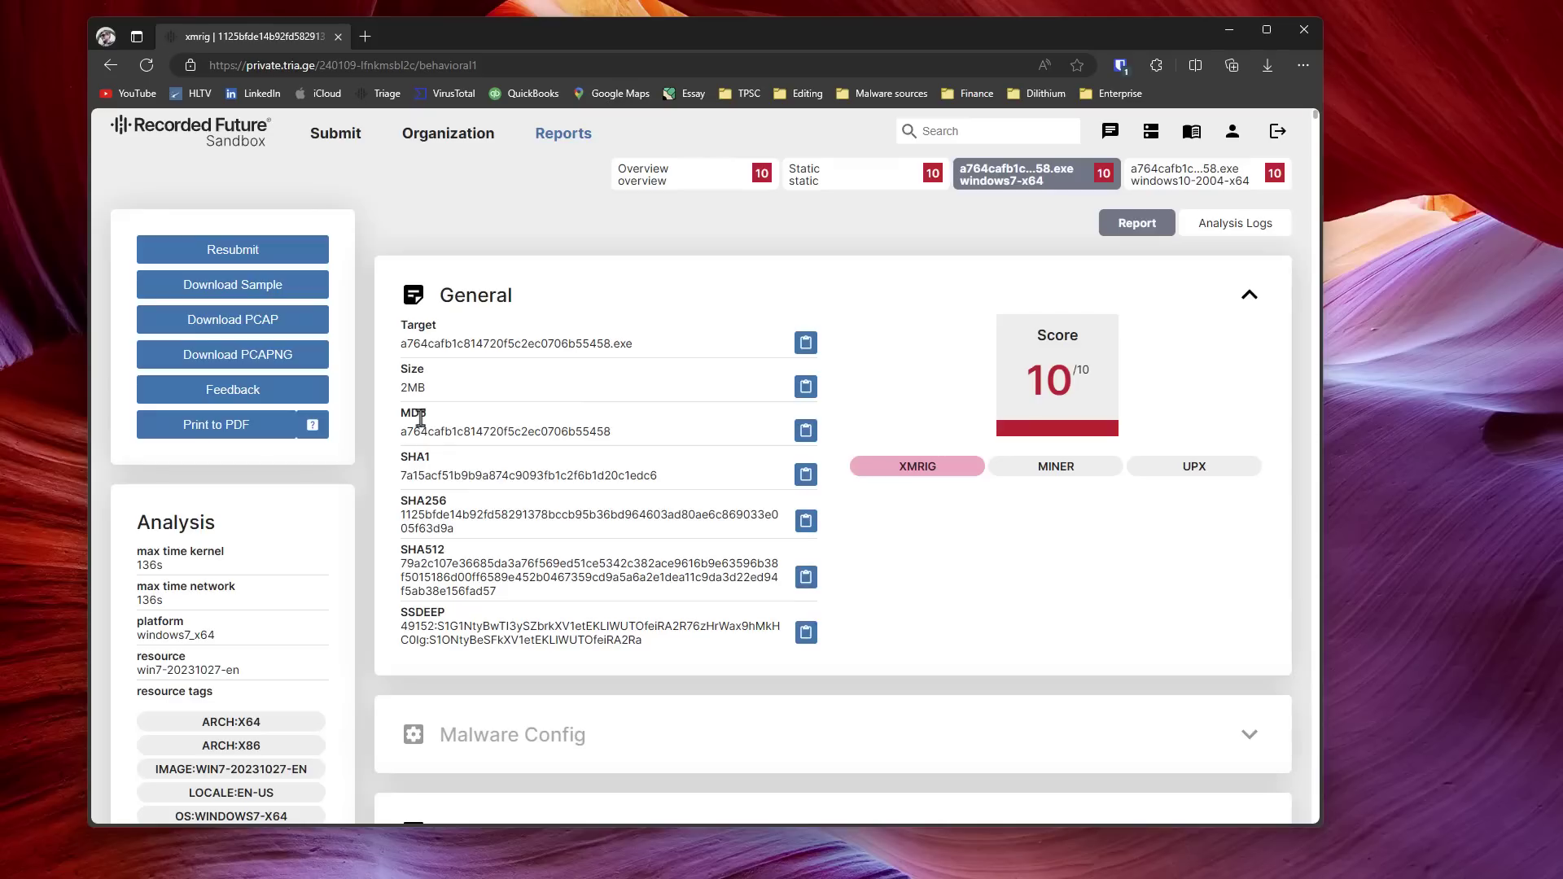
Review Signatures, load hybrid-analysis.com in a new tab, and return to the xmrig report.
scroll(460, 504, down, 4)
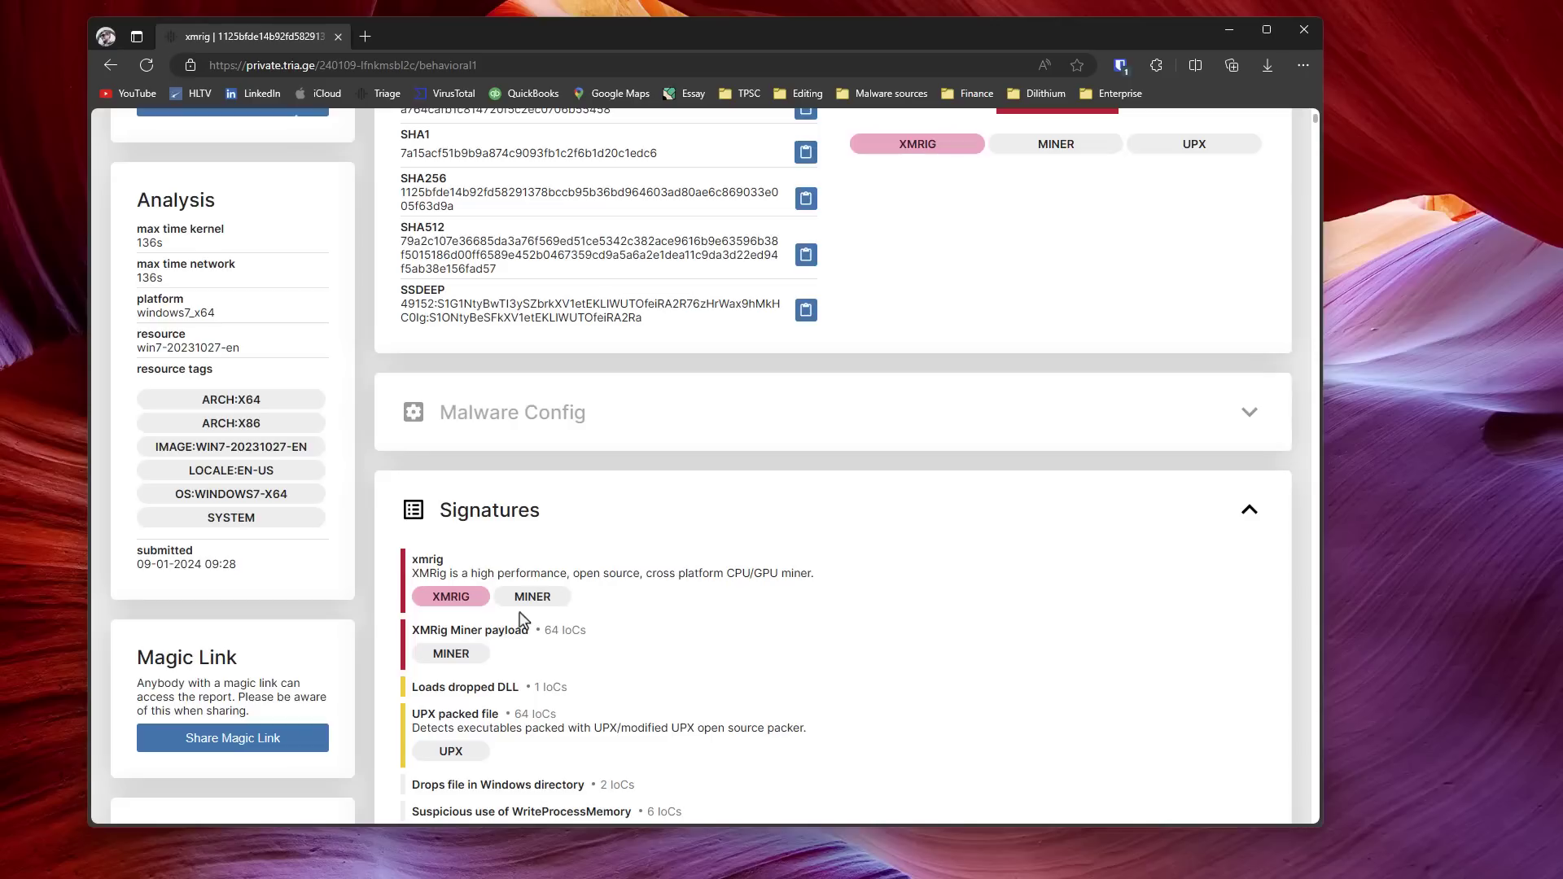
scroll(521, 620, up, 4)
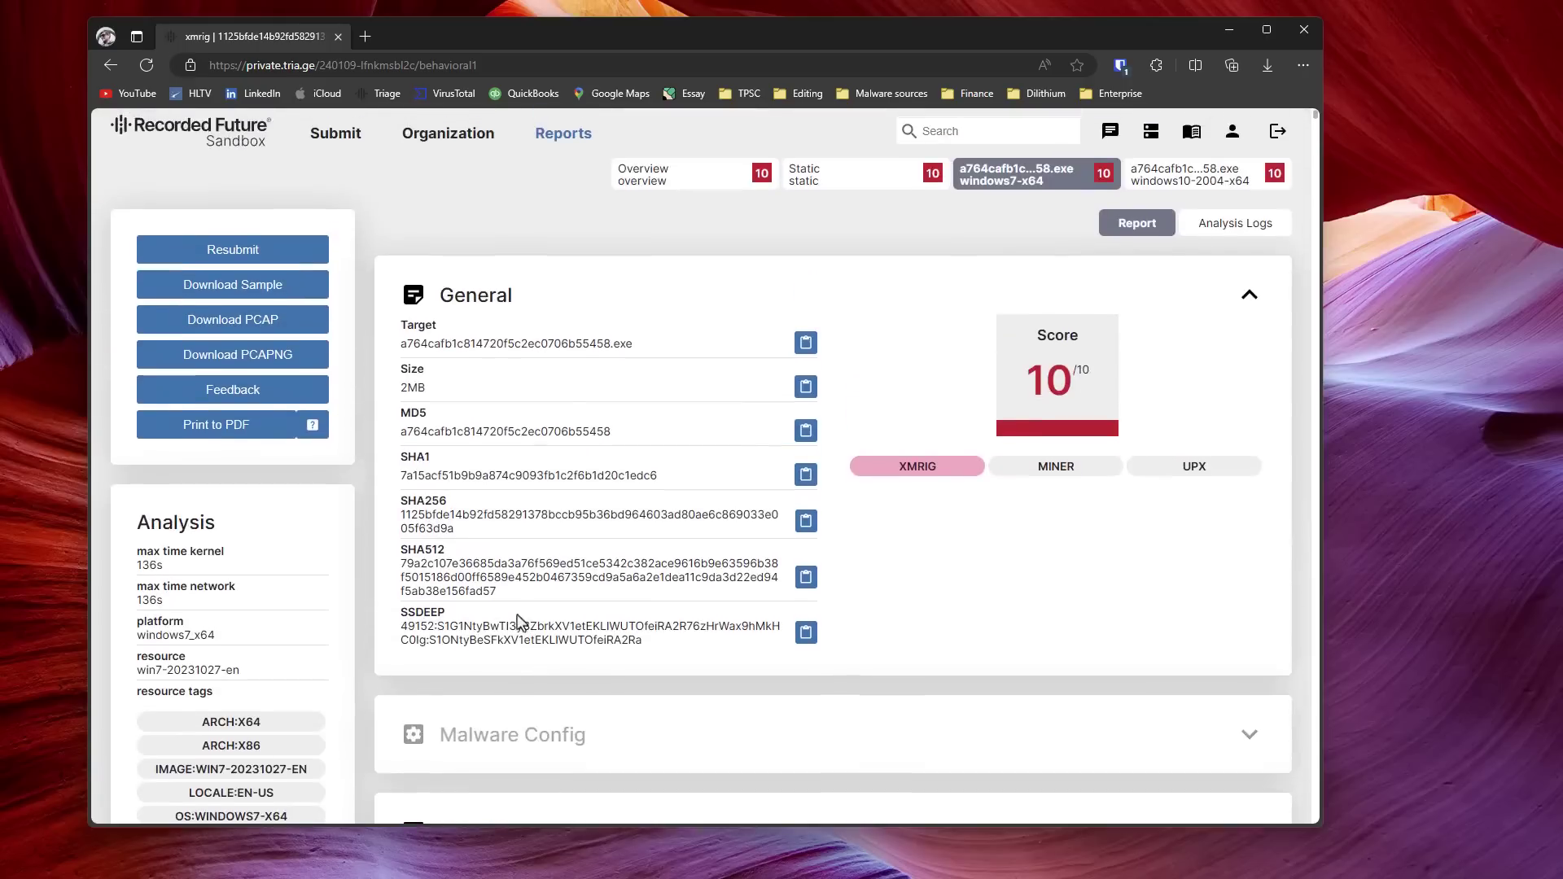
click(365, 36)
text(hybrid-analysis.com)
key(Return)
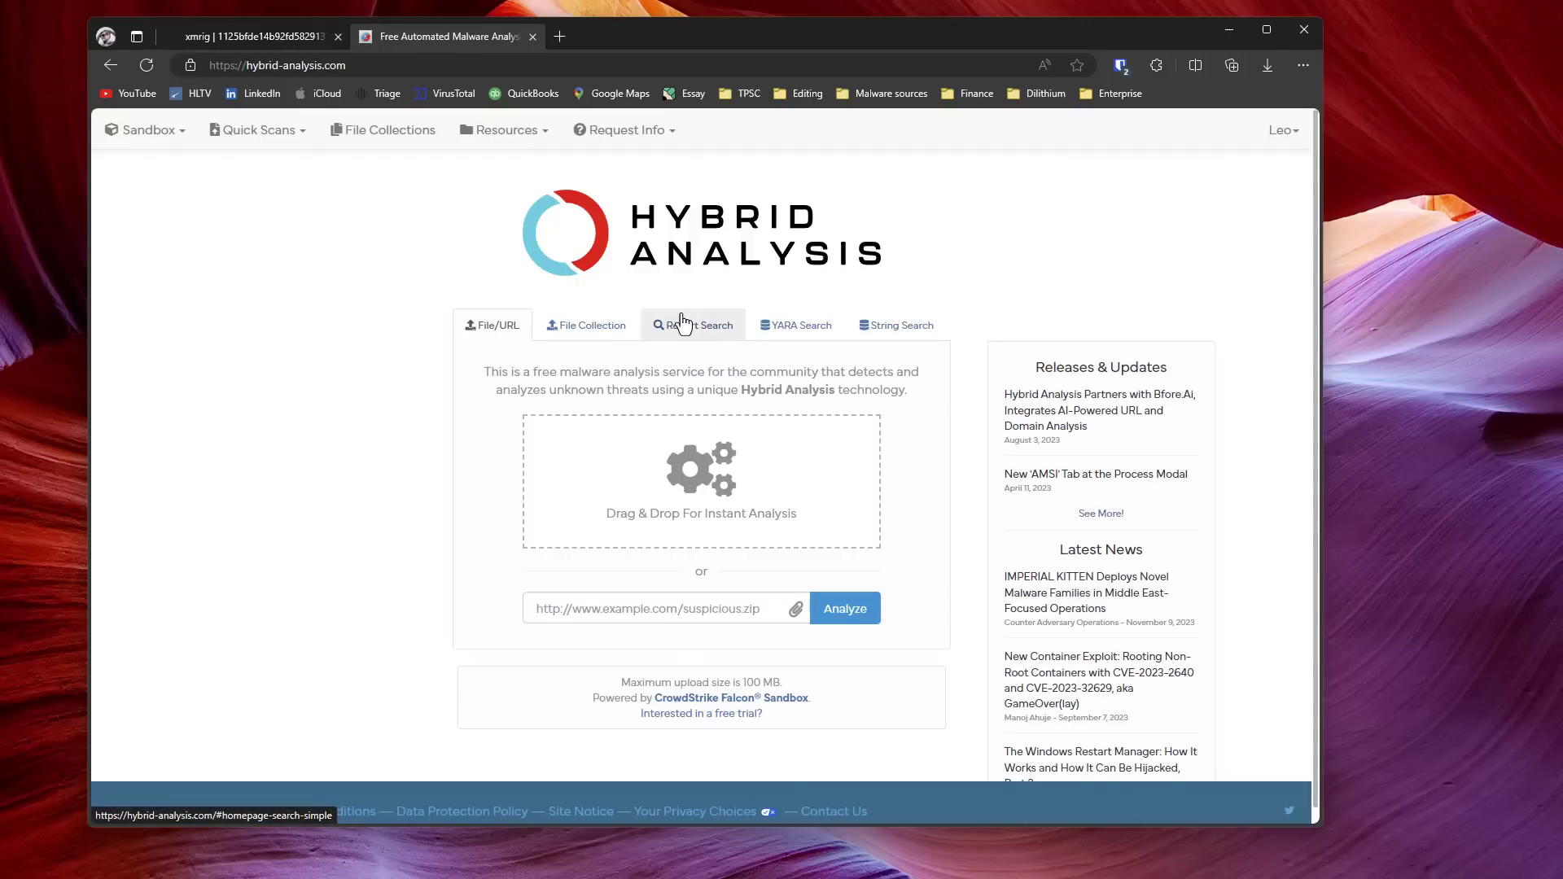
click(233, 36)
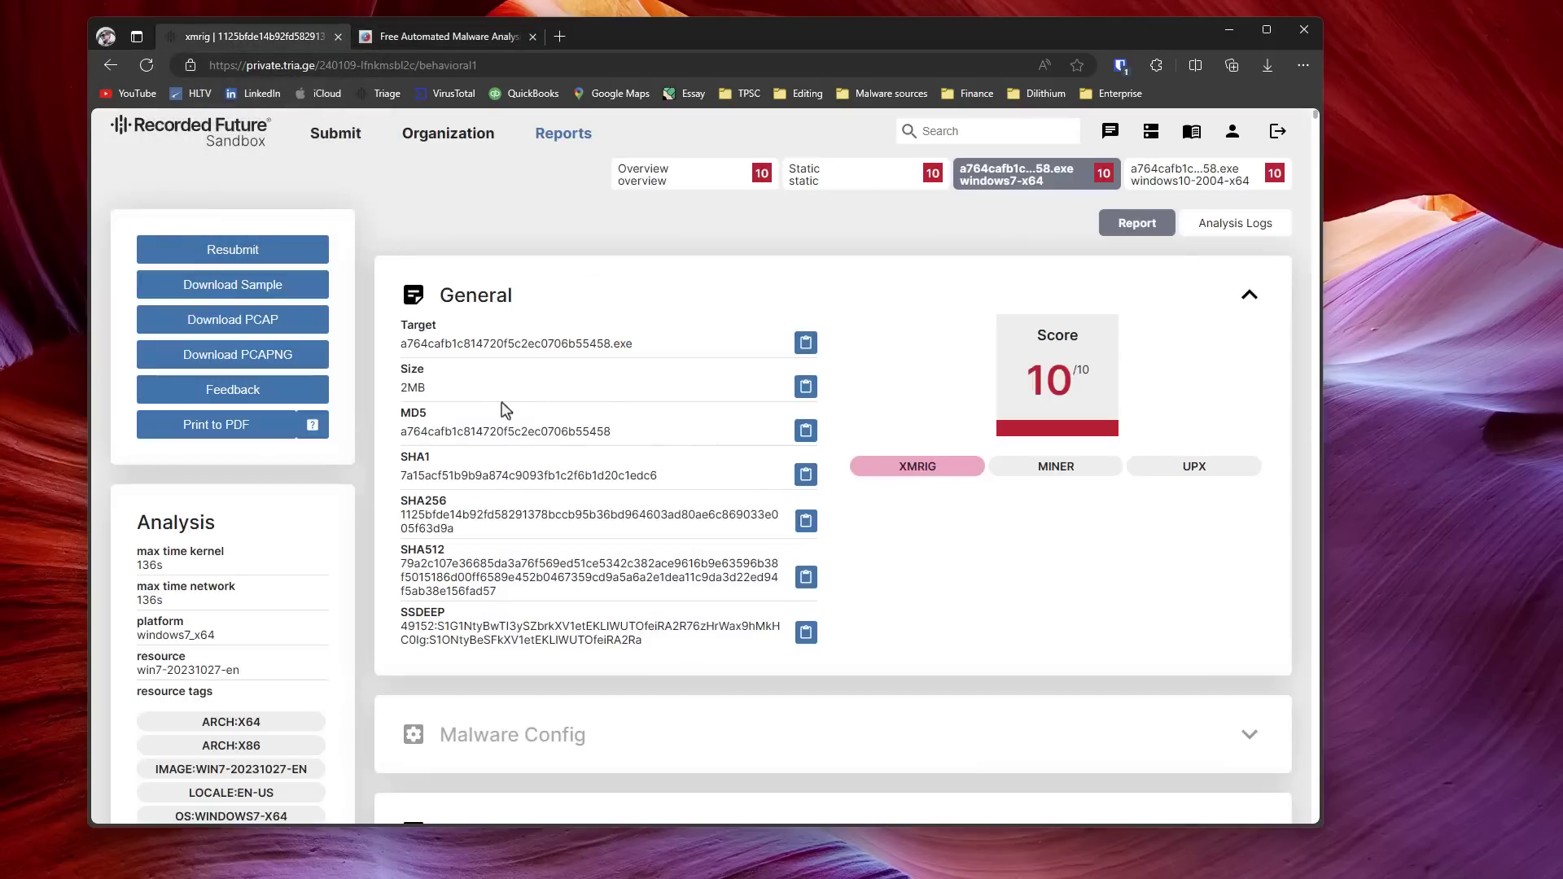
Minimize the browser window to reveal the desktop.
click(1226, 30)
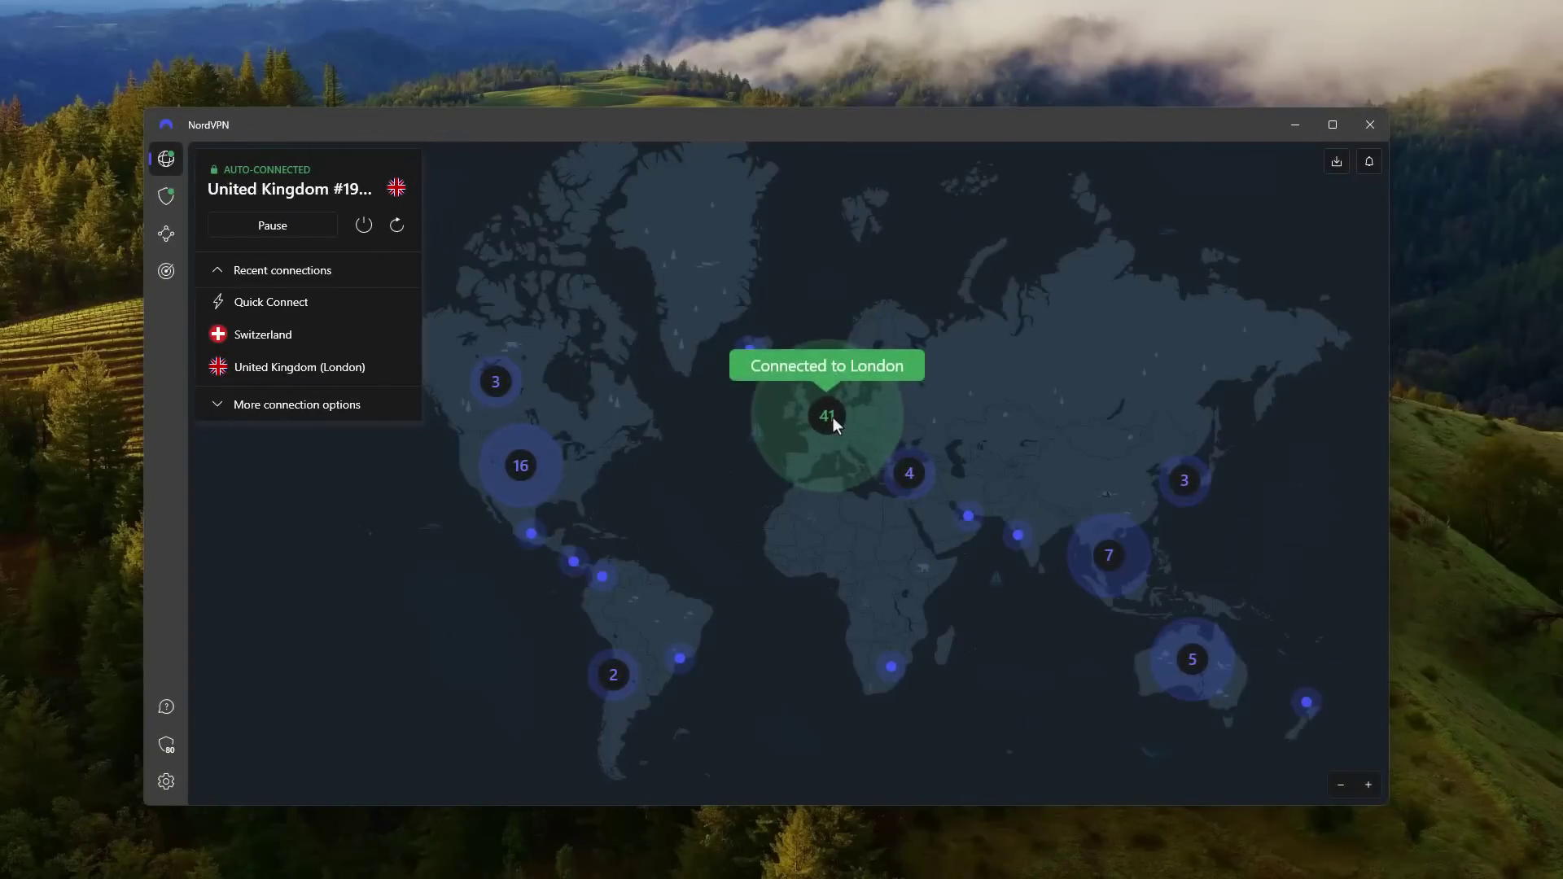
Connect NordVPN to a Switzerland server and reload ipinfo.io to confirm a Zürich IP.
scroll(833, 417, up, 3)
click(833, 417)
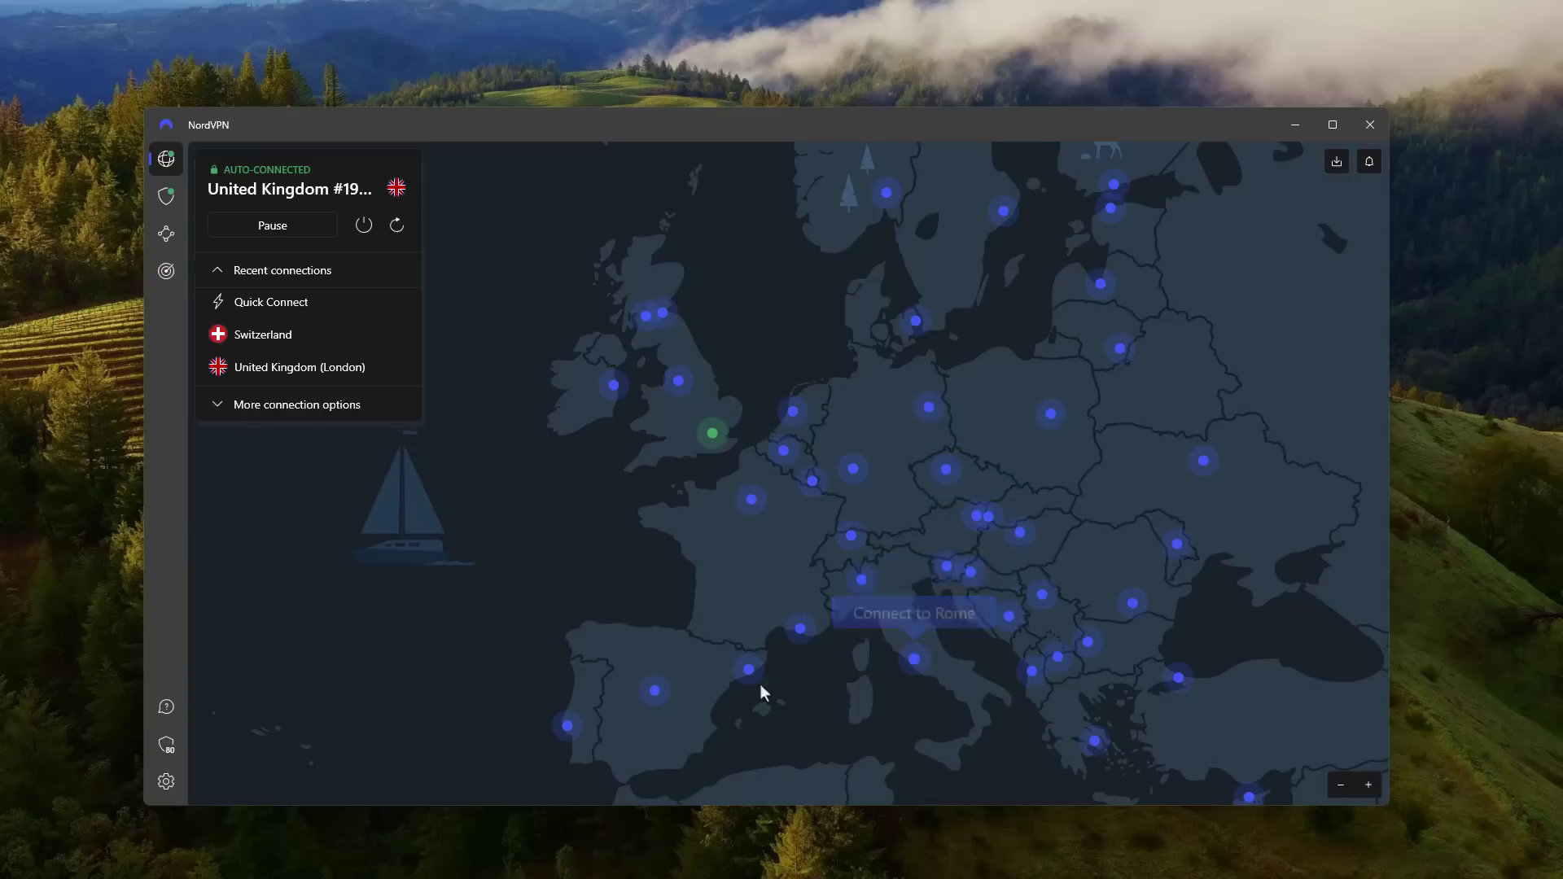
click(847, 540)
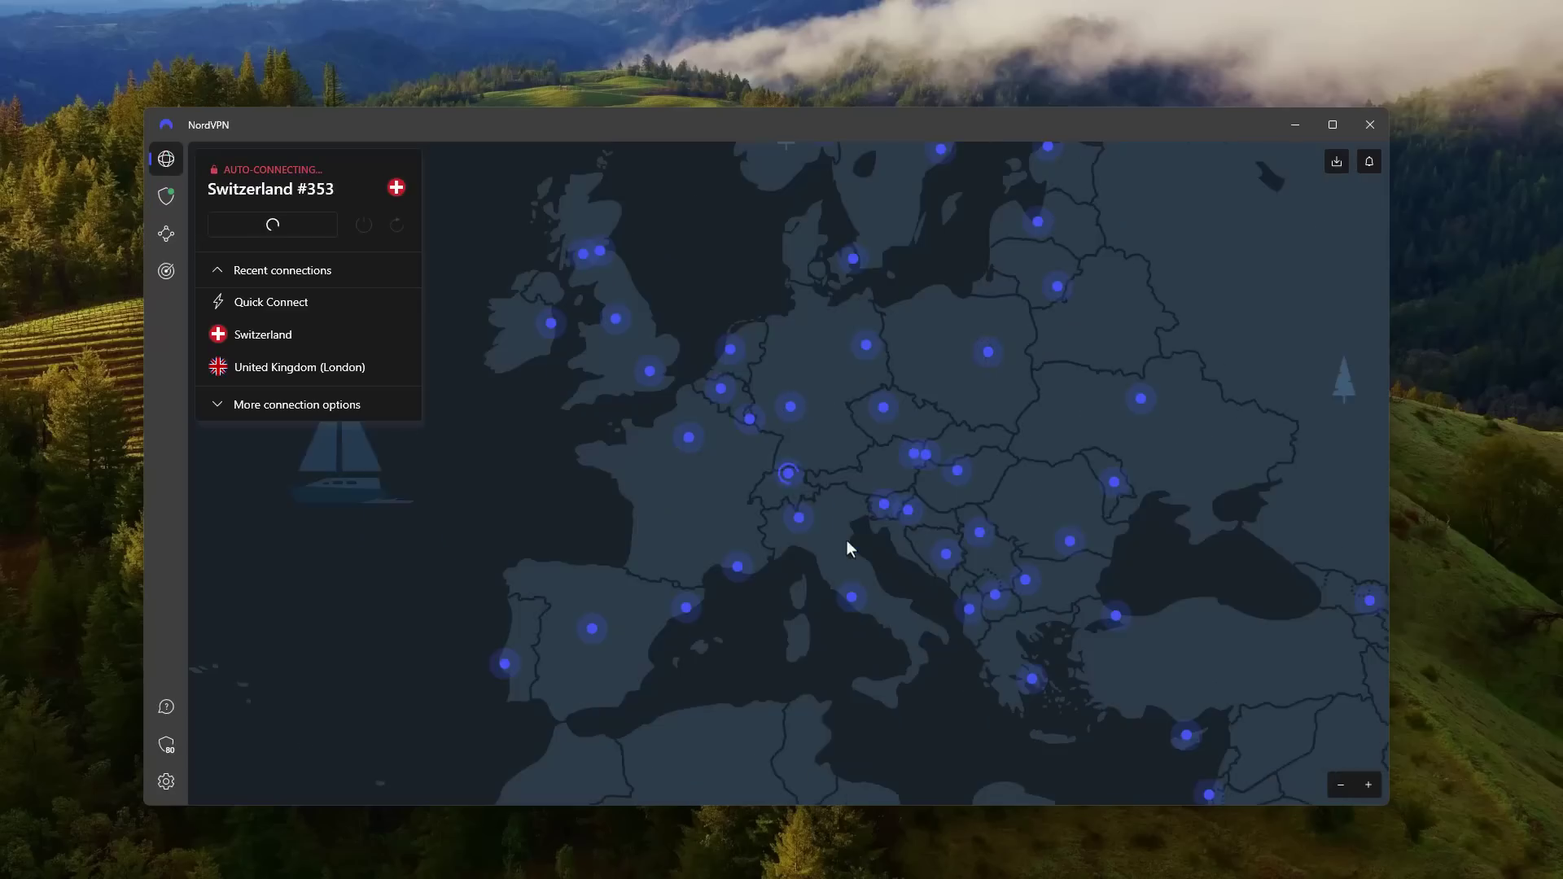
key(alt+Tab)
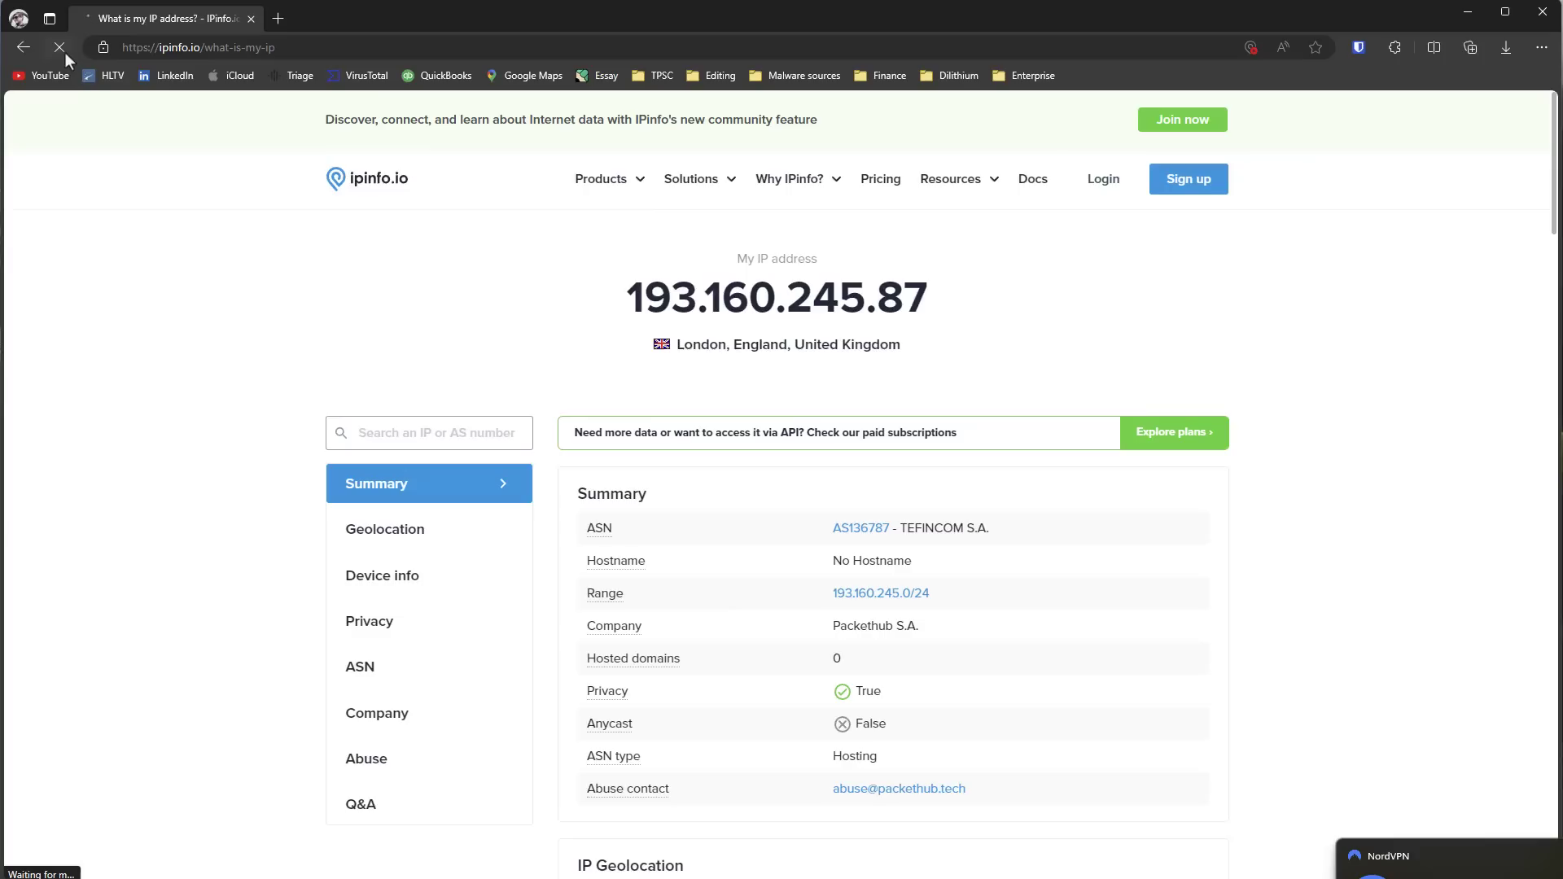
click(65, 50)
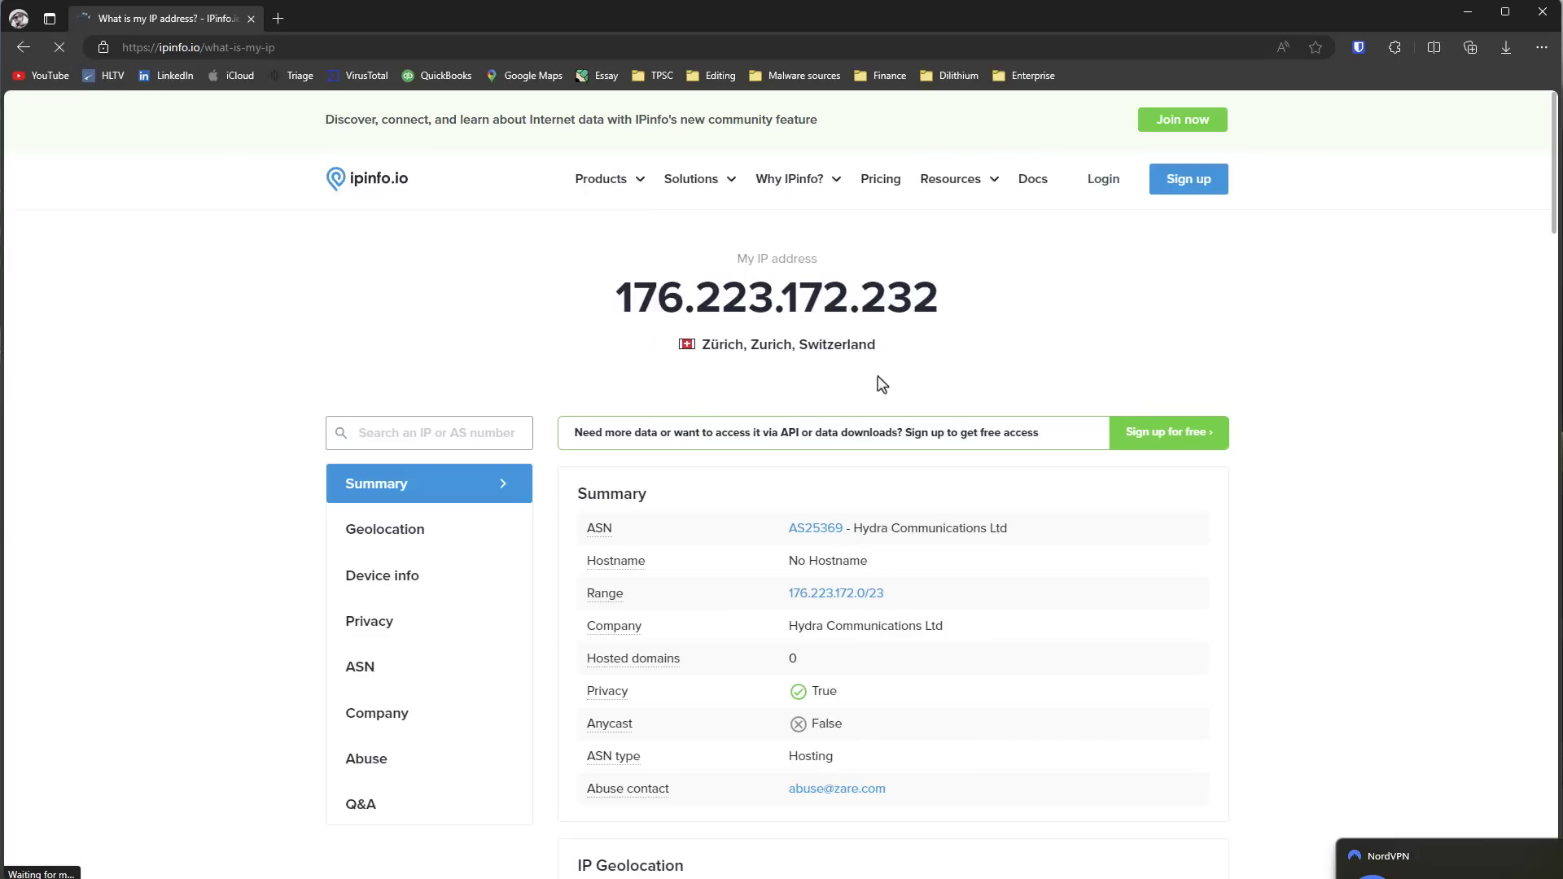
key(alt+Tab)
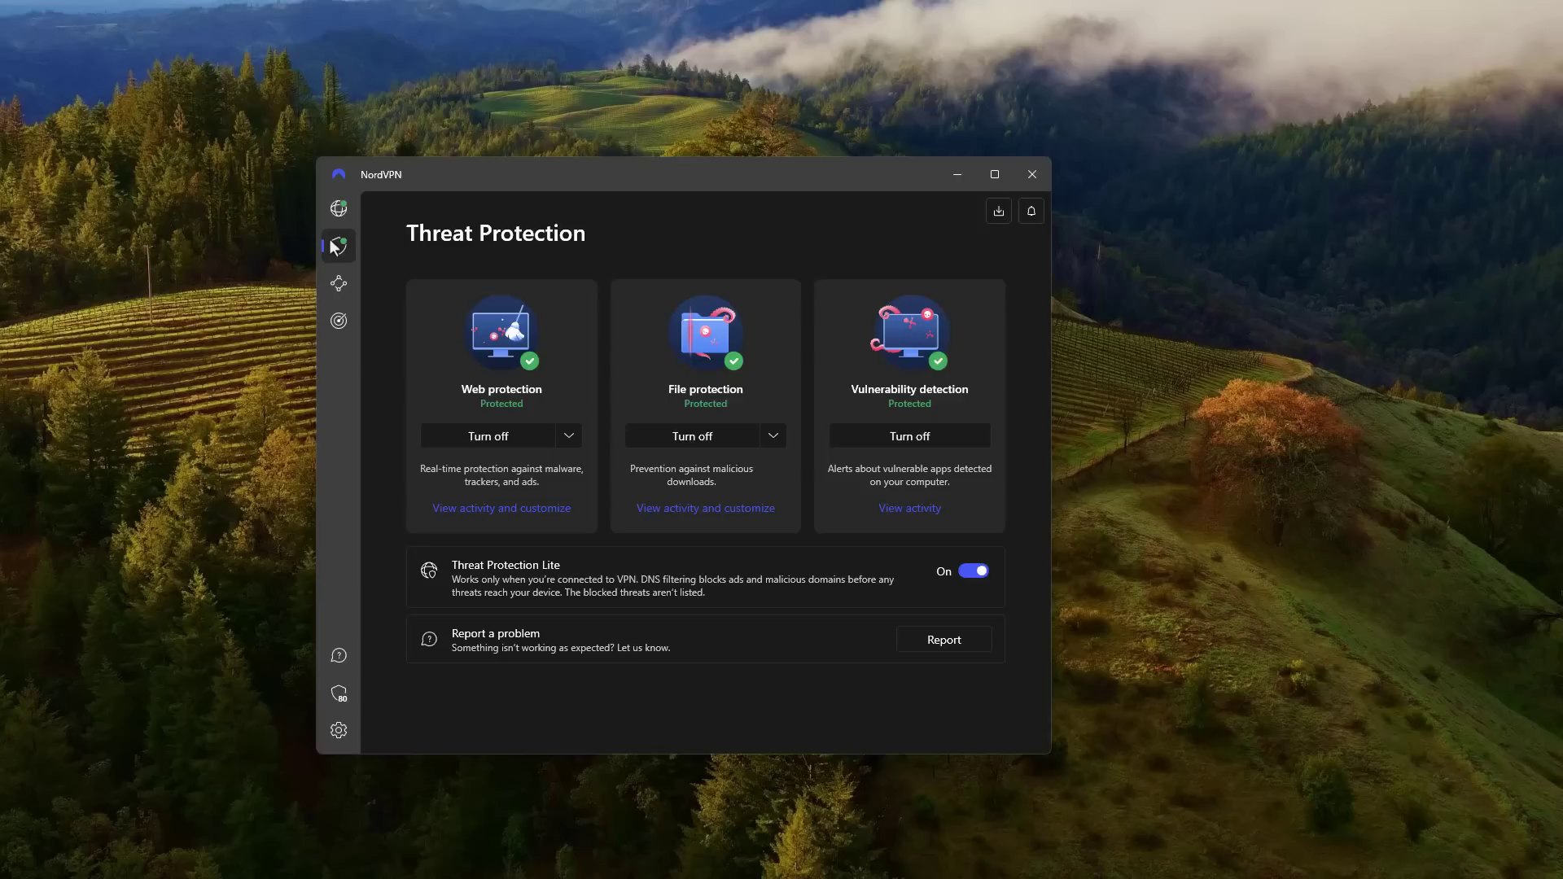
View NordVPN's file protection activity, then the Meshnet and Dark Web Monitor pages.
click(705, 508)
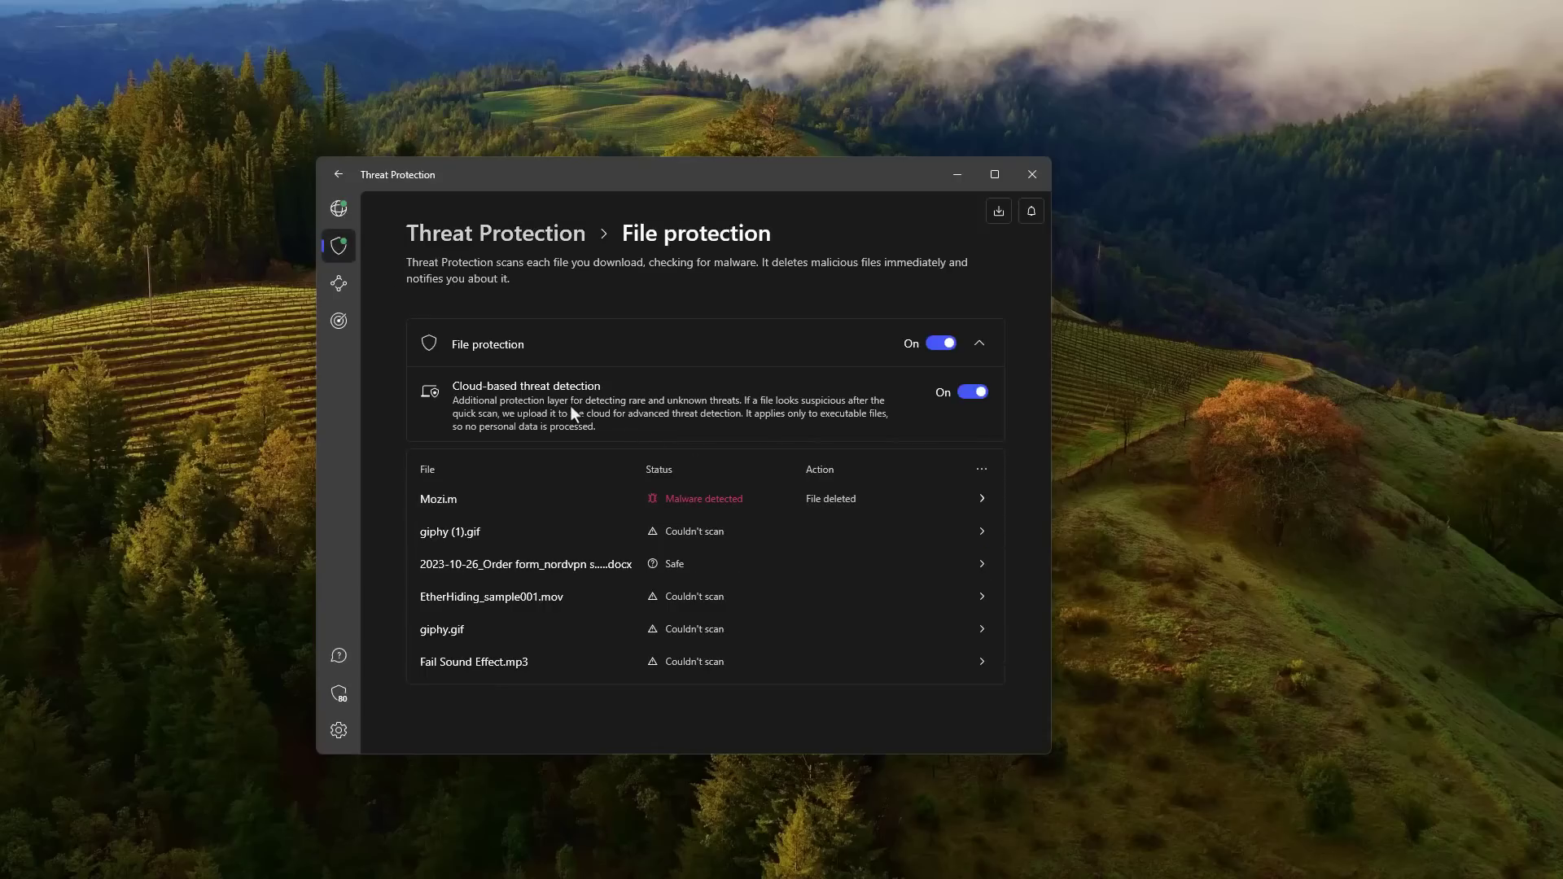
click(338, 283)
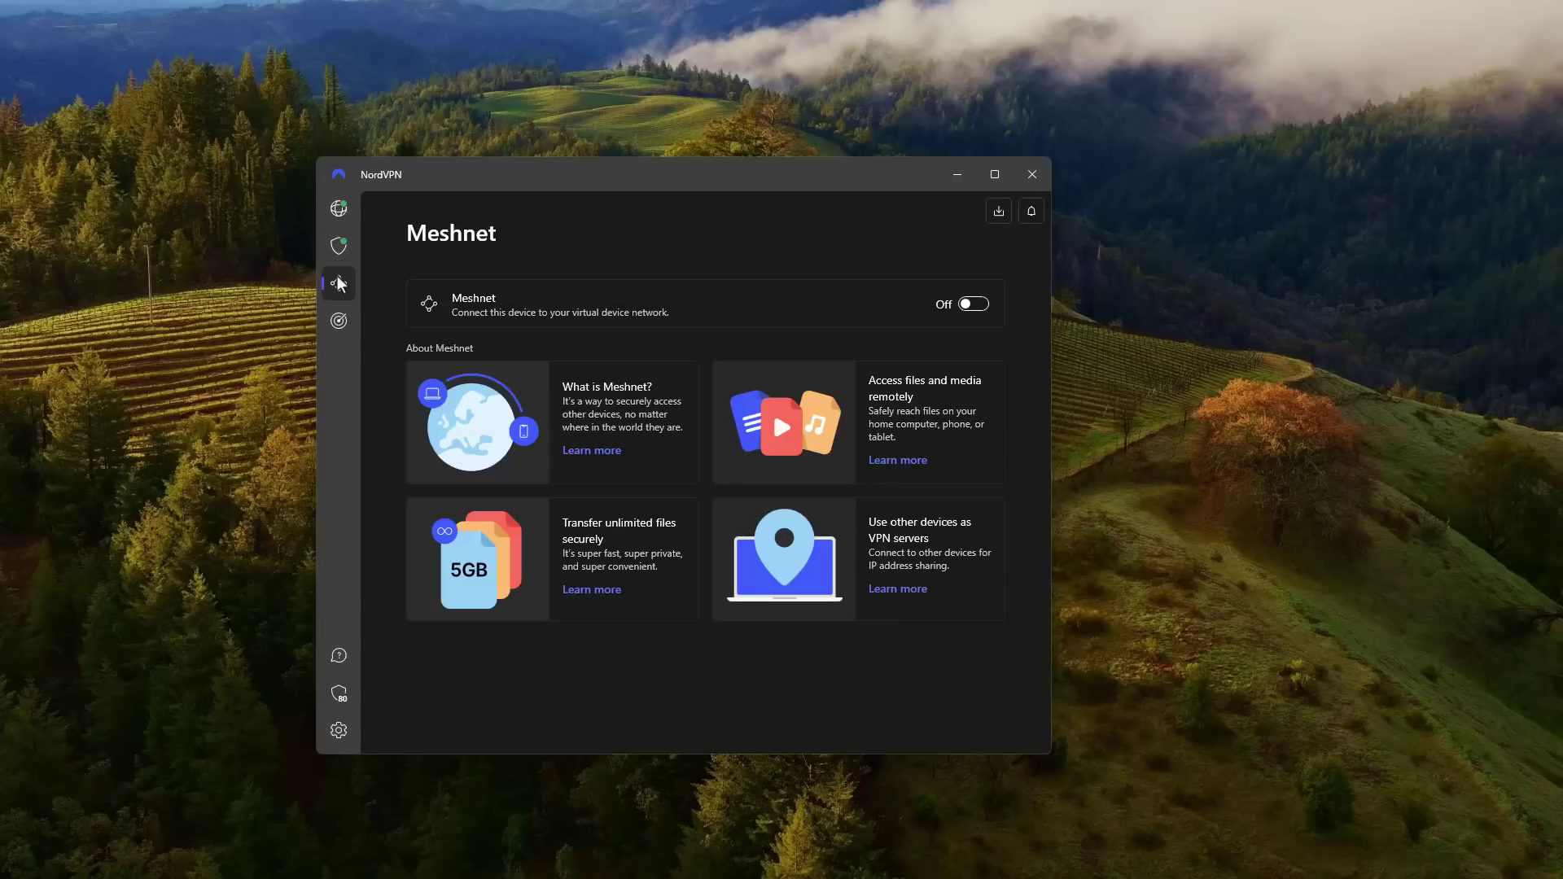
click(348, 322)
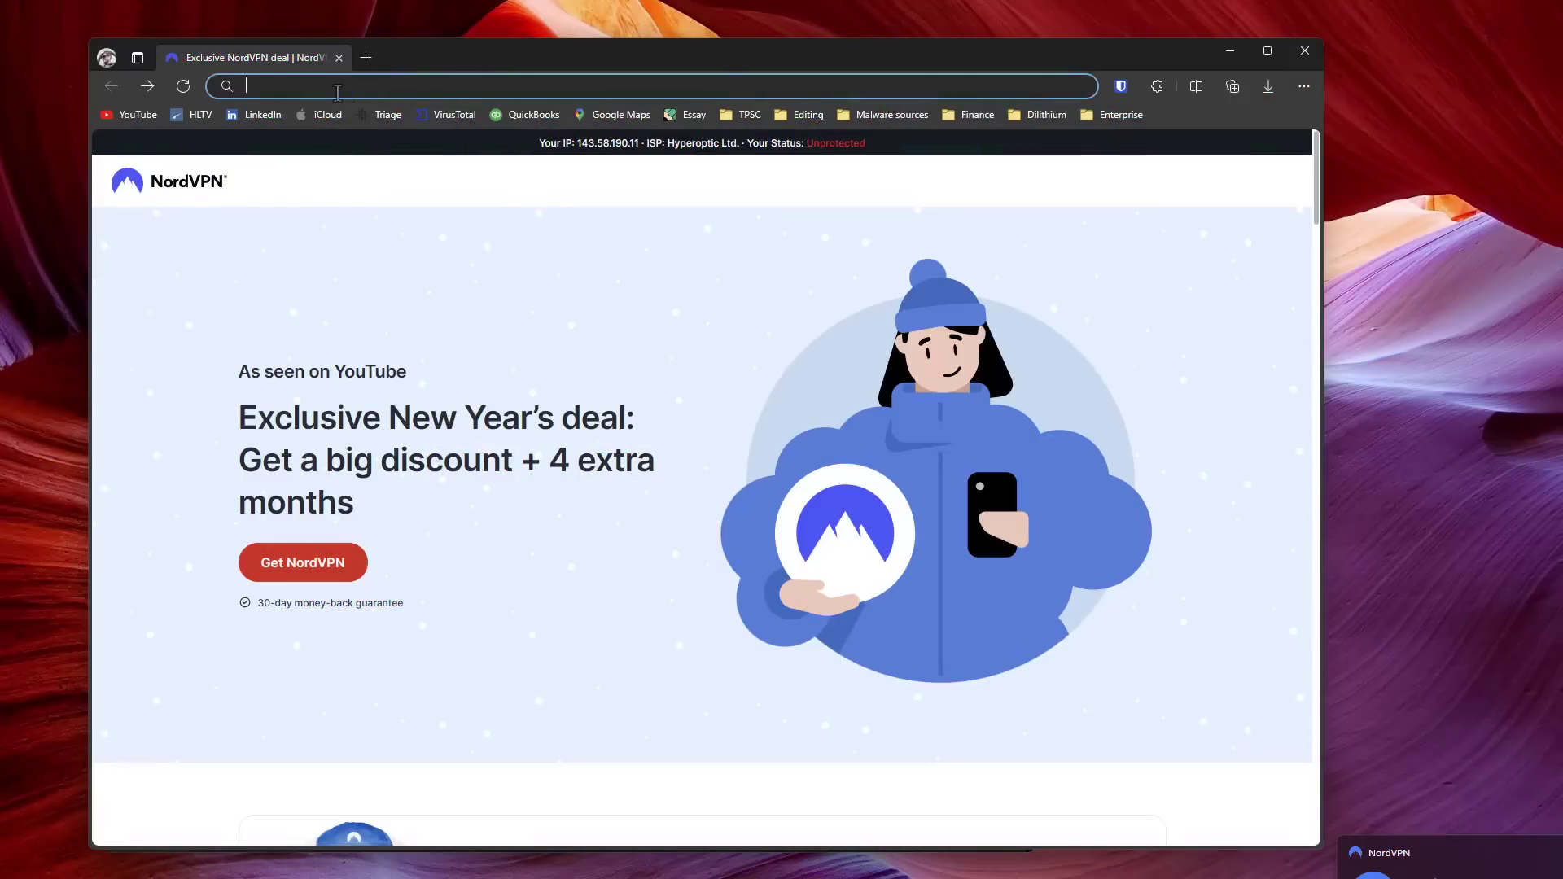
Load the nordvpn.com/tpsc New Year's deal page in the browser.
click(338, 90)
text(n)
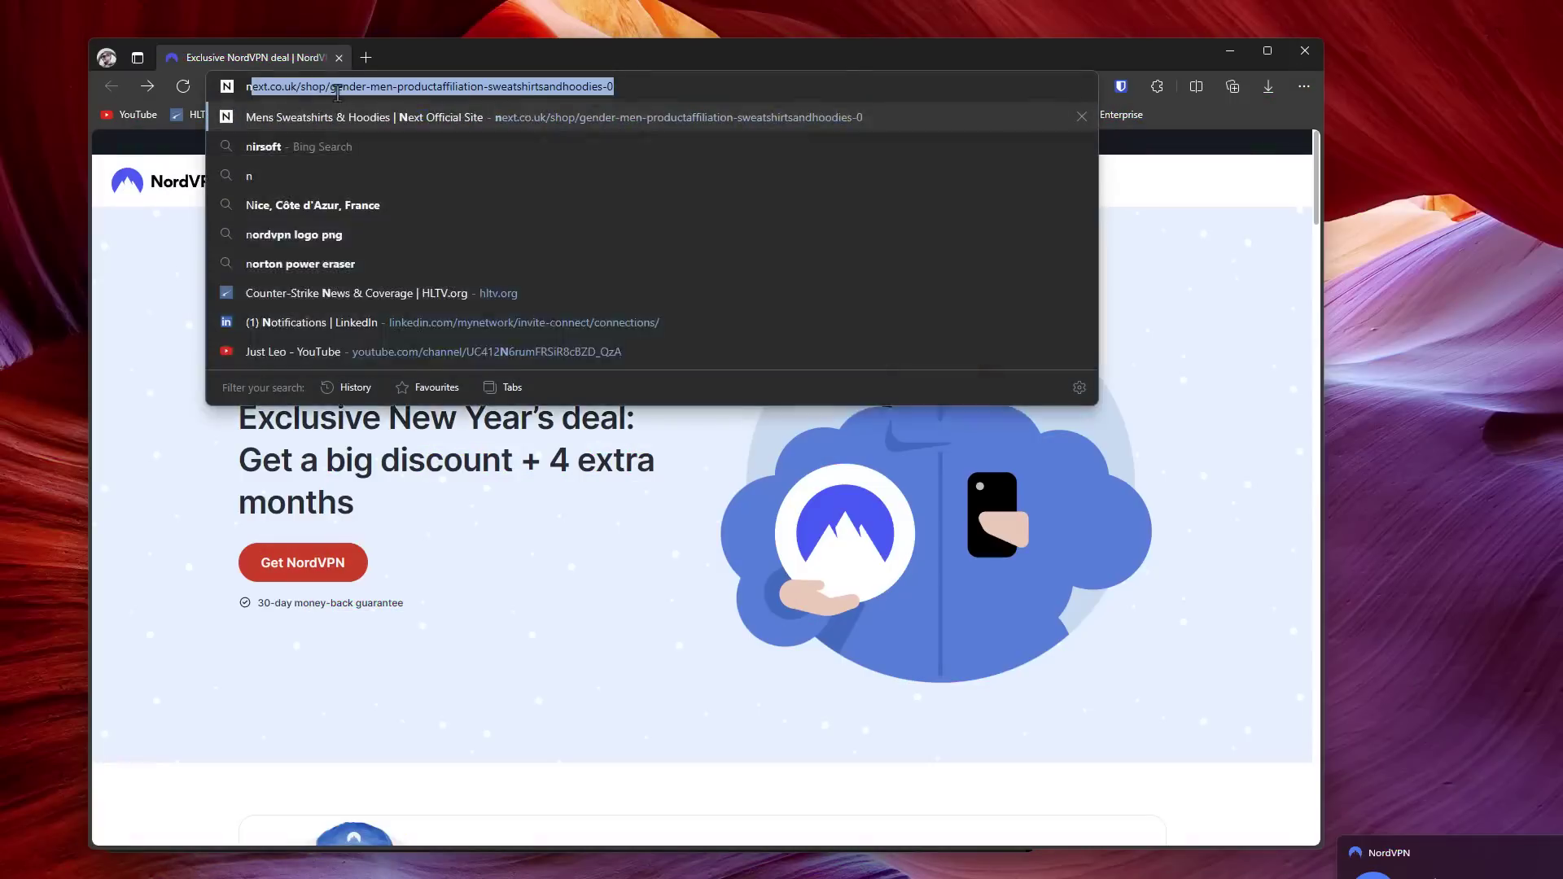
text(ordvpn.com)
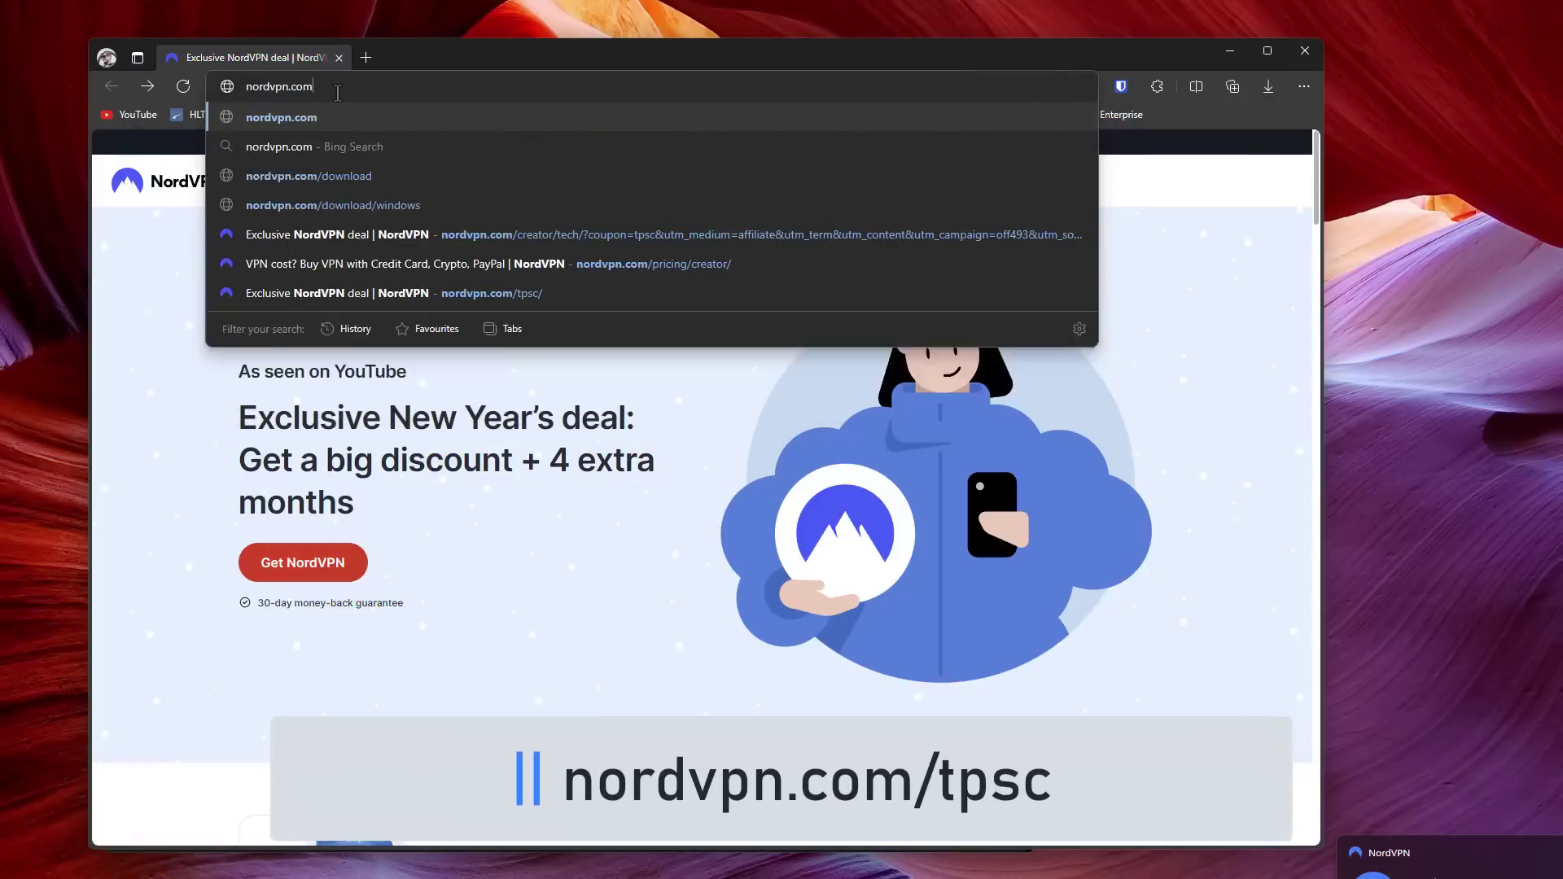
text(/tpsc)
key(Return)
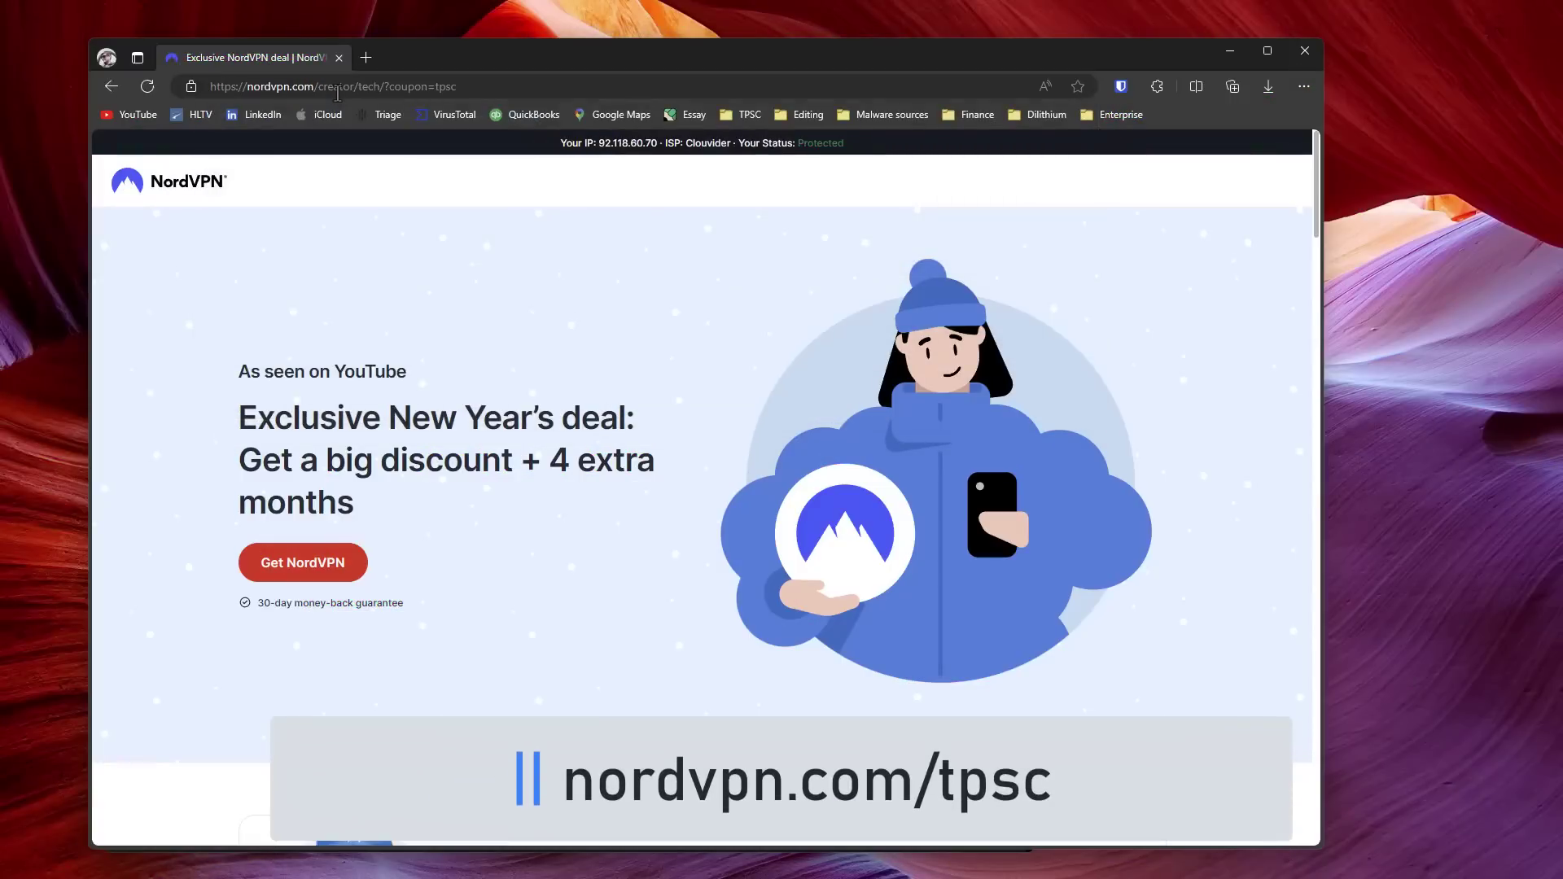